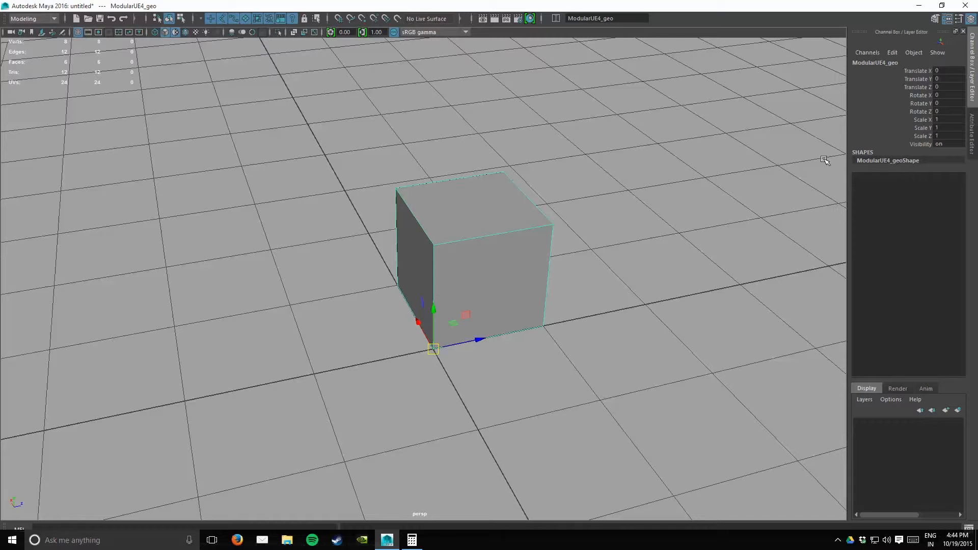
Step: In the Game Exporter, enable Tangents & Bi-Normals, set the Up Axis to Z and turn off Embed Media
left_click_drag(563, 275, 433, 294, "alt")
key("space")
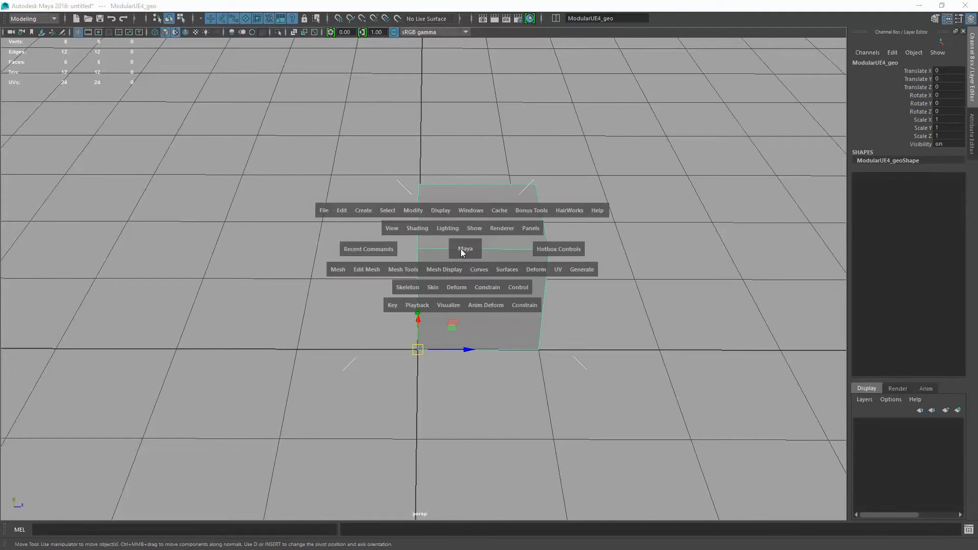
left_click(325, 209)
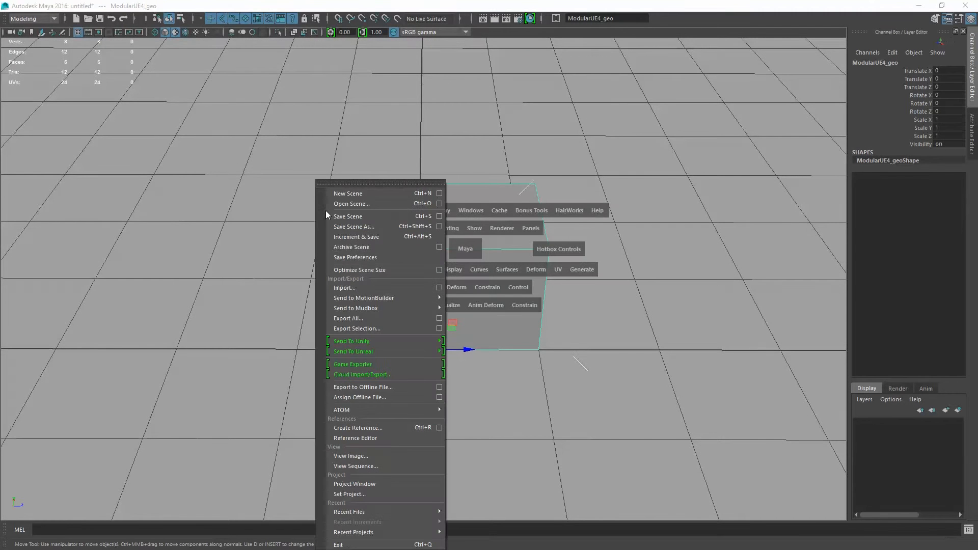
left_click(343, 363)
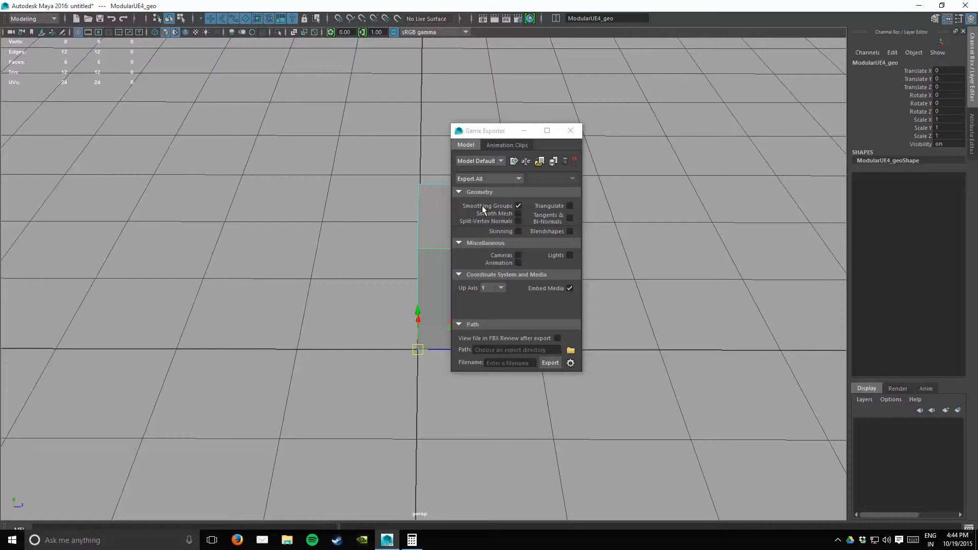
left_click(569, 218)
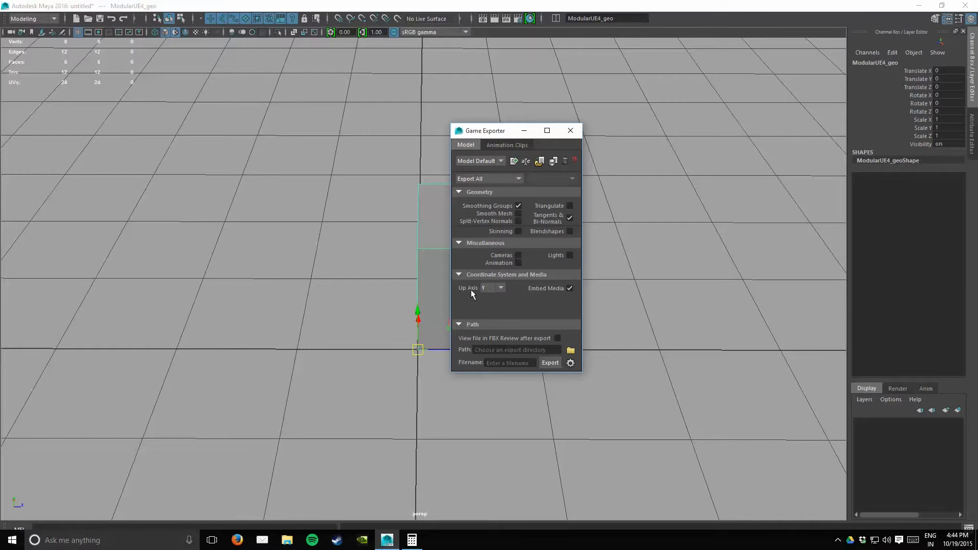
left_click(497, 289)
left_click(490, 310)
Step: Set the Game Exporter's export directory to the Documents folder
left_click(570, 351)
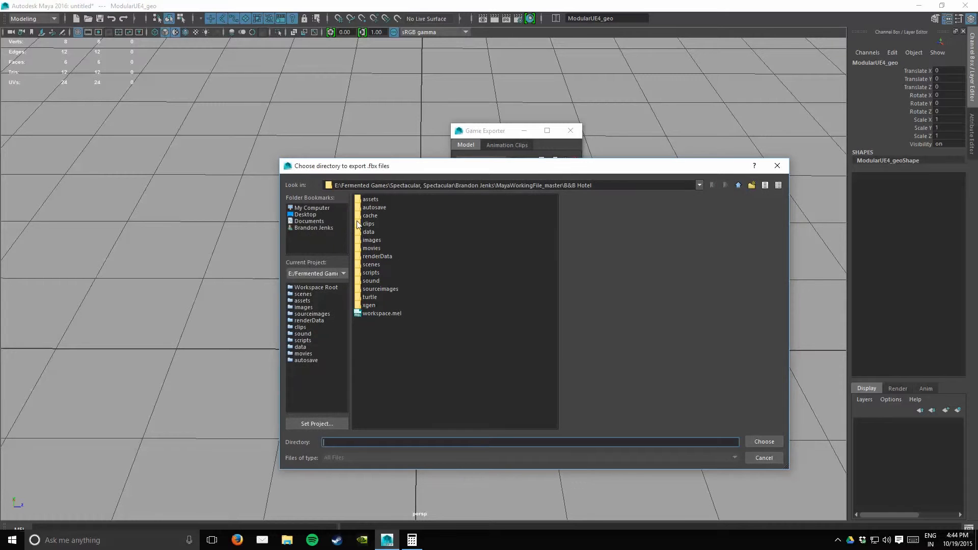
left_click(309, 221)
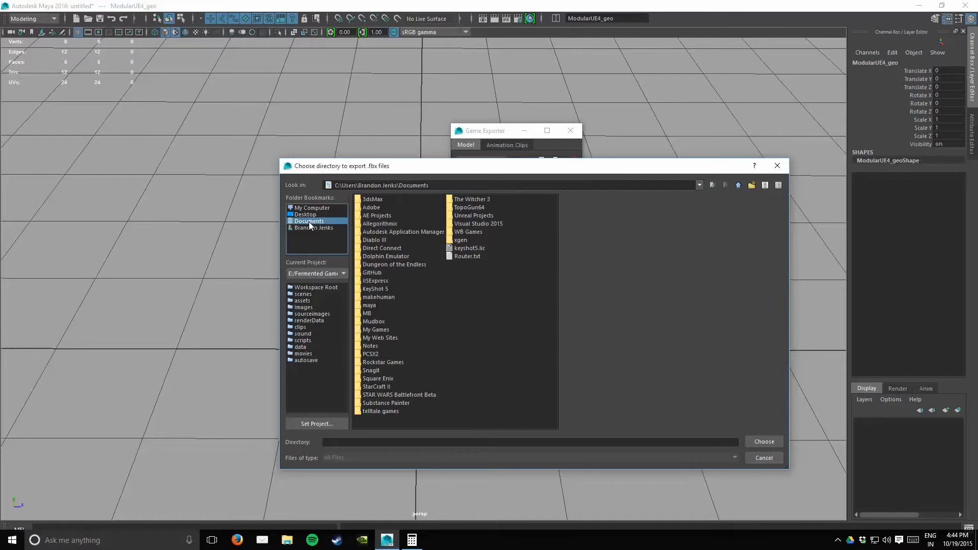
left_click(403, 438)
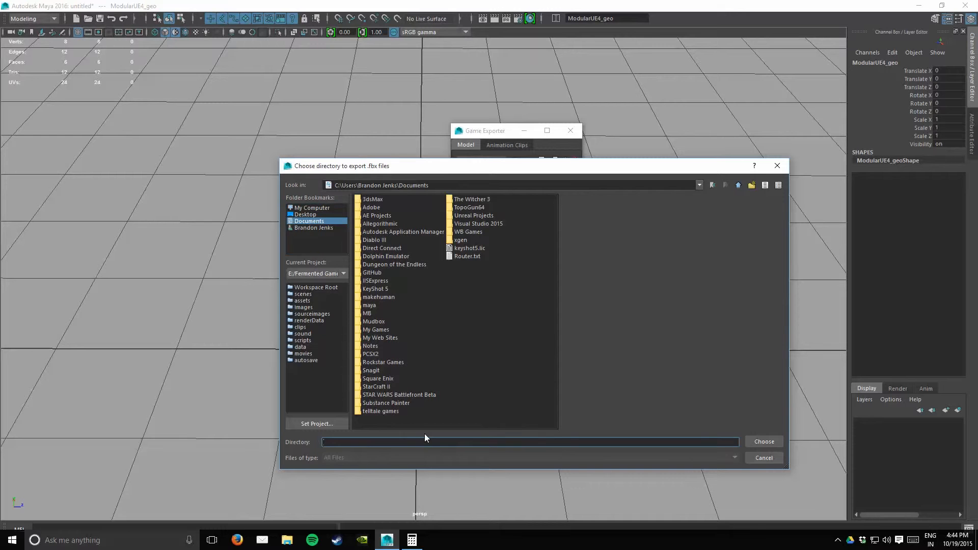
type("Modular")
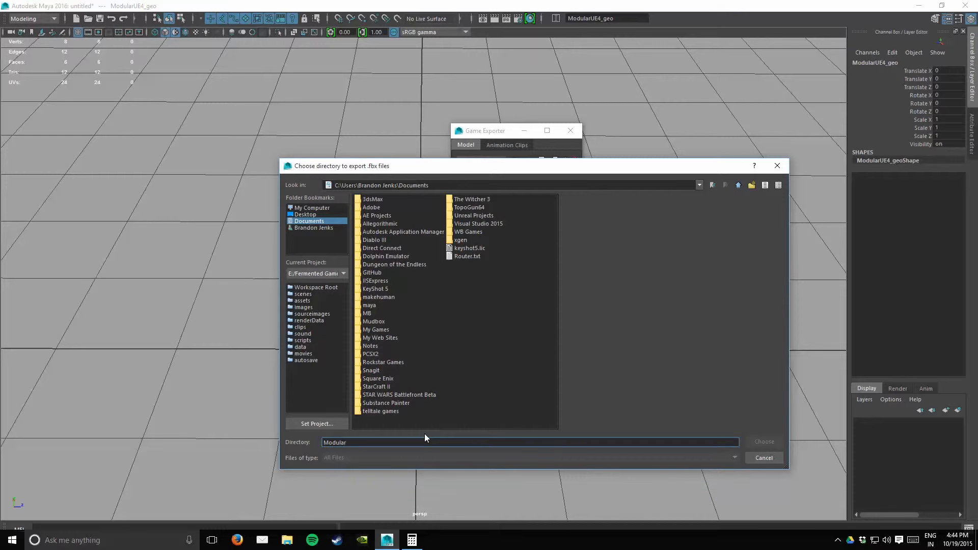
type("_geo")
left_click_drag(402, 443, 172, 482)
key("BackSpace")
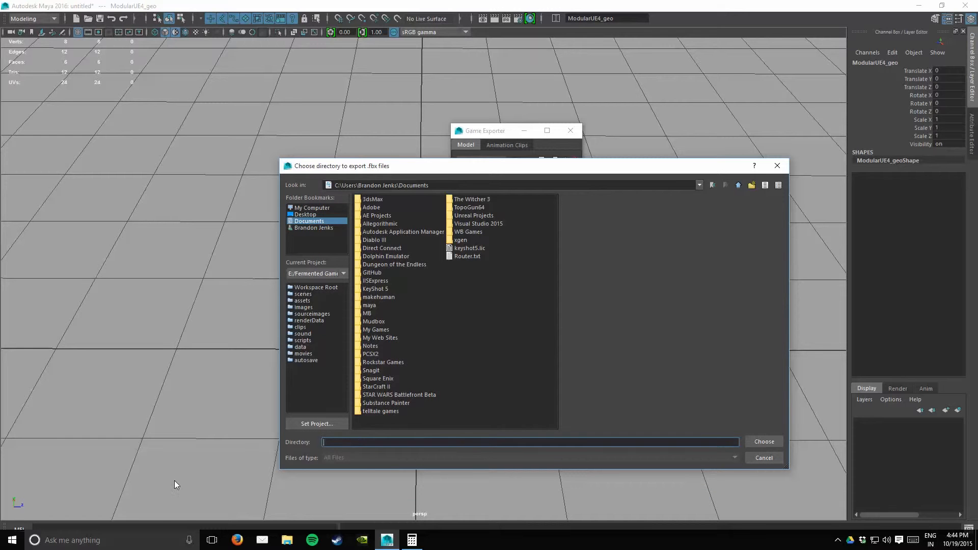
left_click(774, 444)
Step: Export only the selected cube with the filename Modular_Geo and close the exporter
left_click(509, 363)
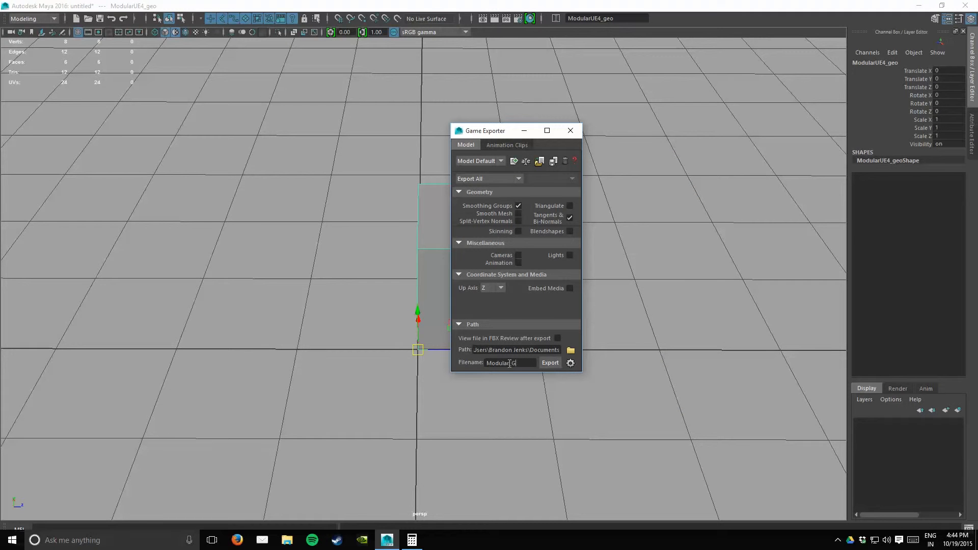
left_click(477, 180)
left_click(481, 191)
left_click(553, 363)
left_click(515, 266)
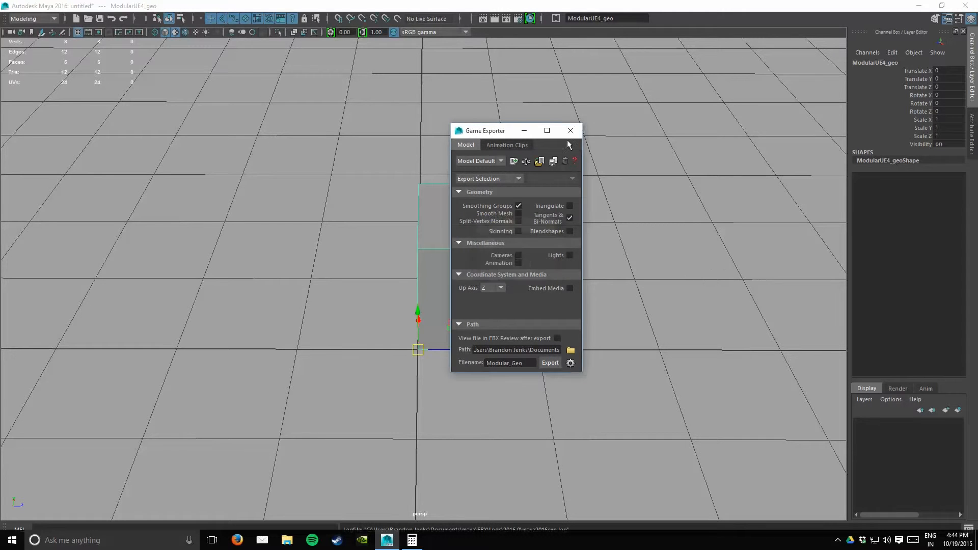
left_click(570, 130)
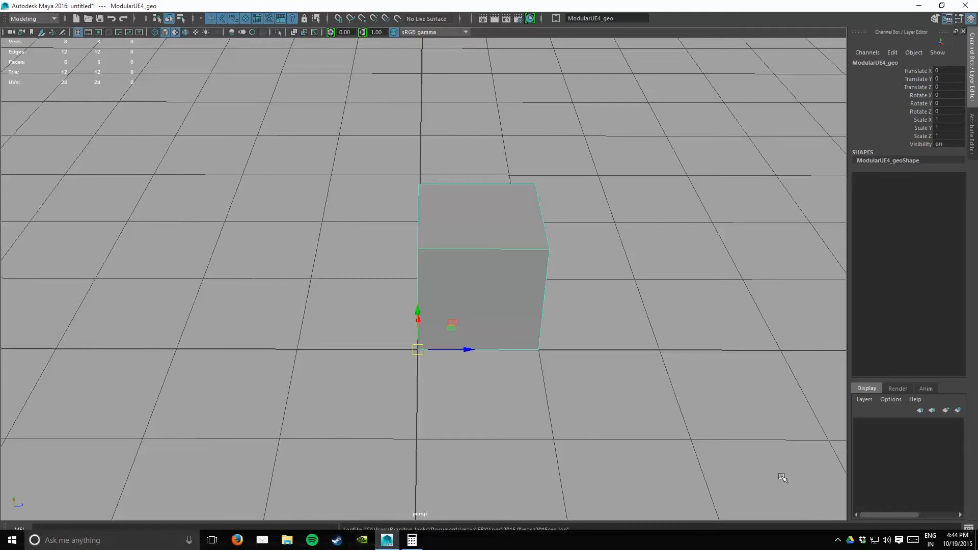
Step: Switch to Unreal Editor and choose Modular_Geo.fbx from Documents for import into the Content folder
left_click(837, 540)
left_click(838, 519)
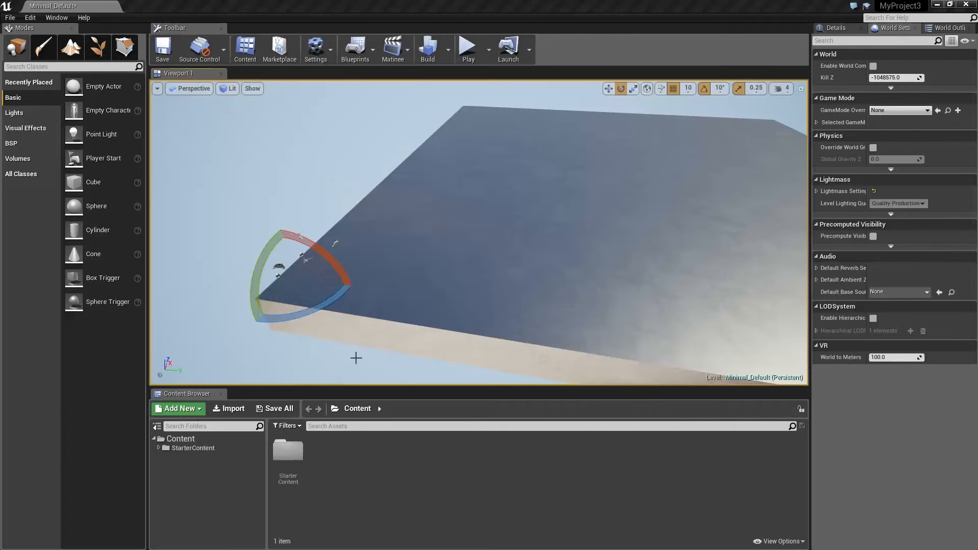
left_click(426, 220)
right_click_drag(457, 204, 412, 203)
right_click(338, 463)
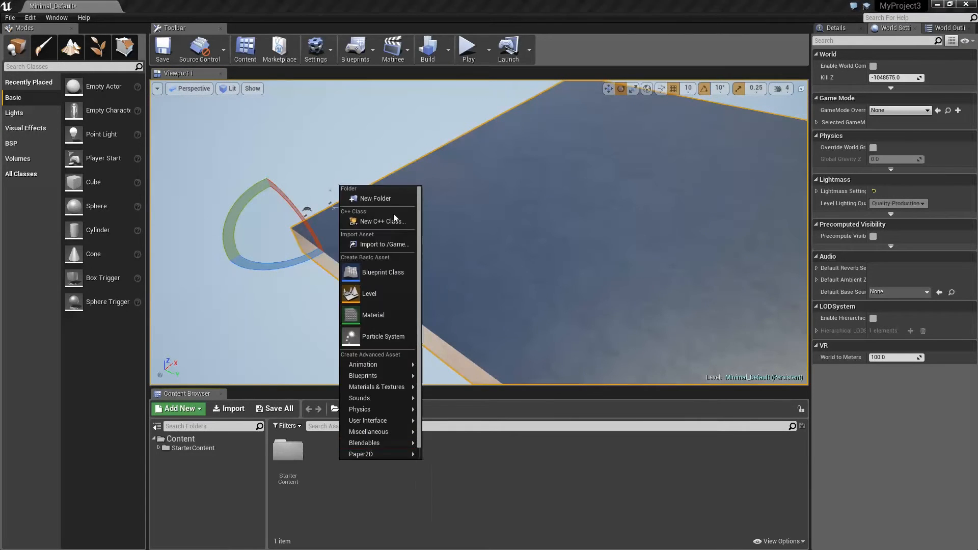
left_click(390, 246)
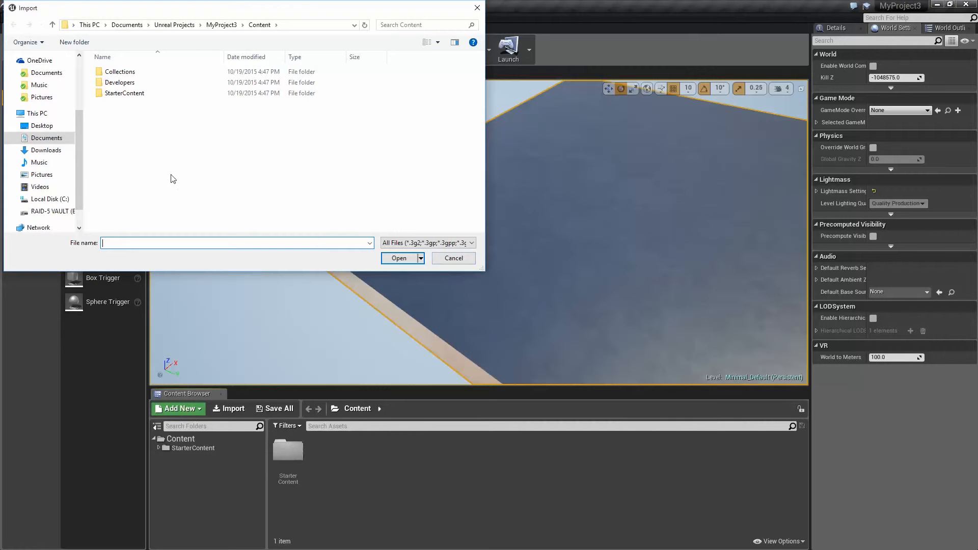
left_click(45, 139)
scroll(153, 204, "down", 2)
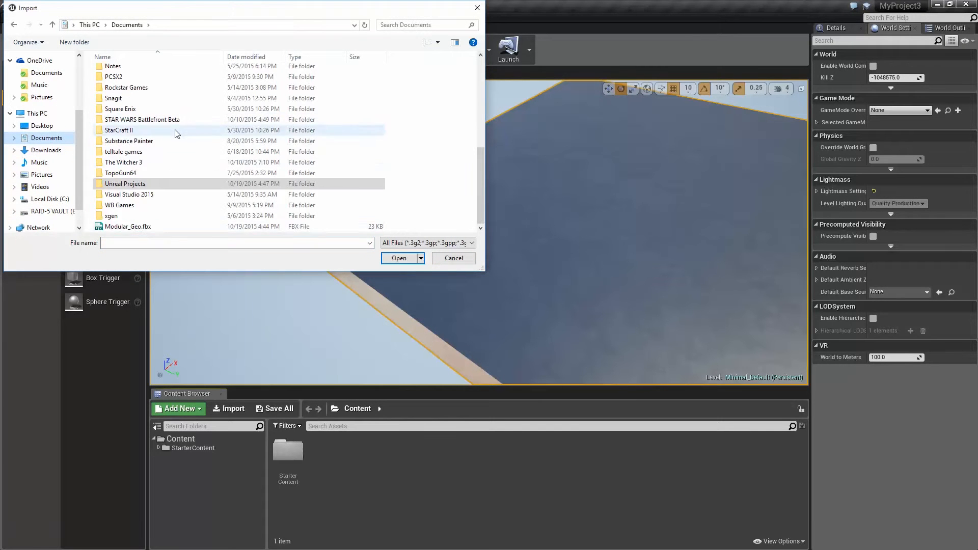
double_click(146, 227)
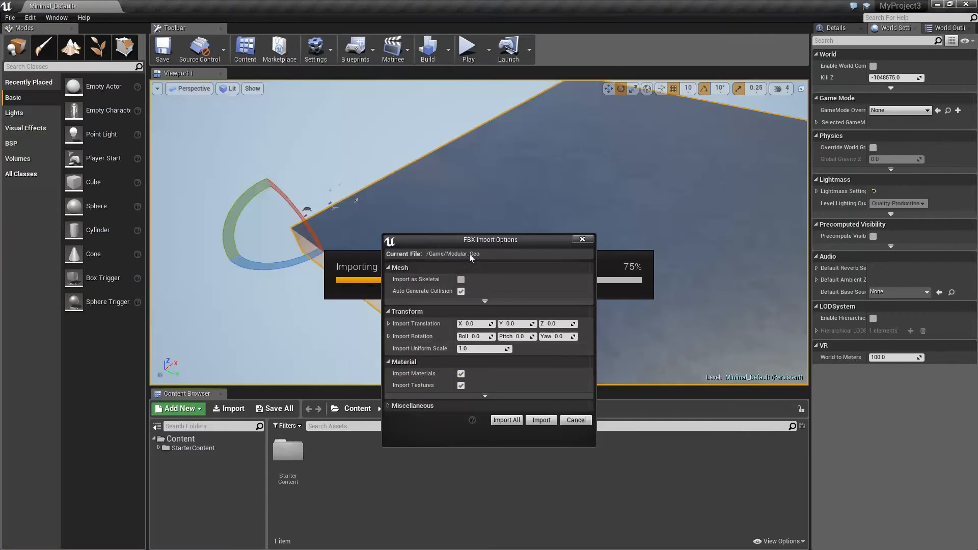
Step: Import the mesh with Generate Lightmap UVs, Import Materials and Import Textures turned off
left_click_drag(480, 239, 499, 138)
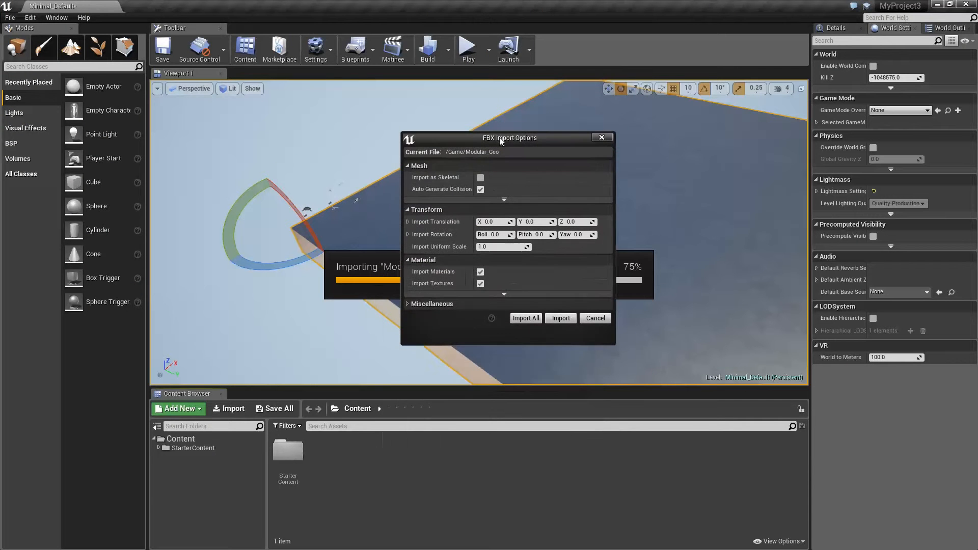
left_click(503, 199)
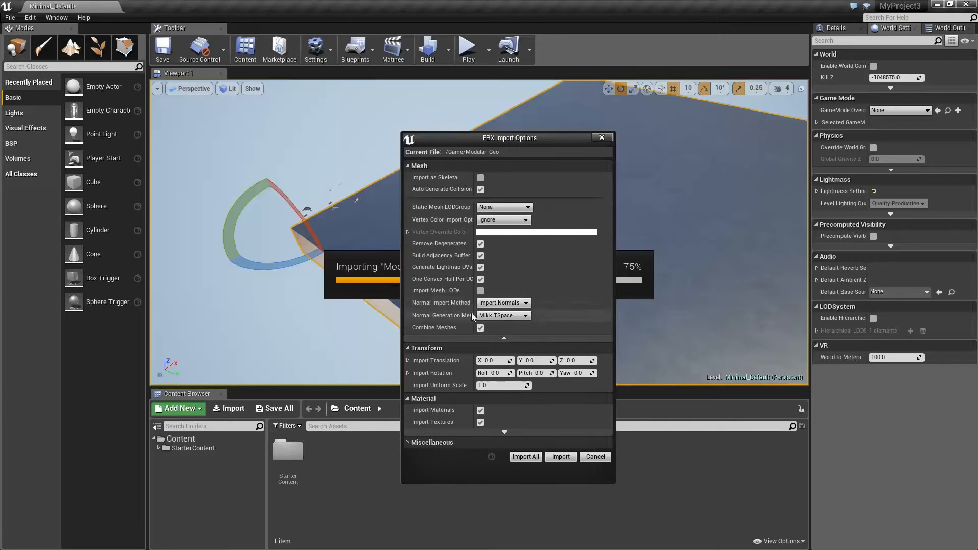
left_click(480, 267)
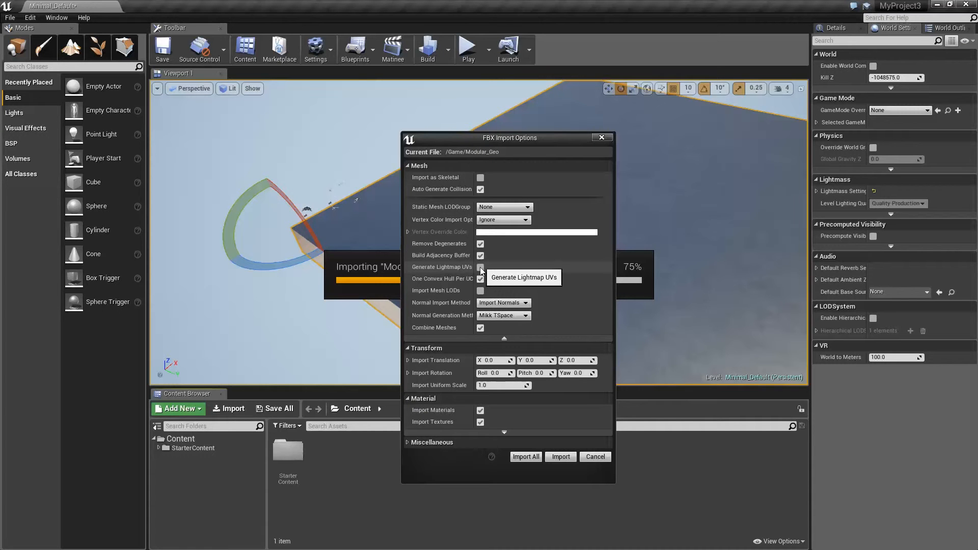
left_click(479, 410)
left_click(480, 422)
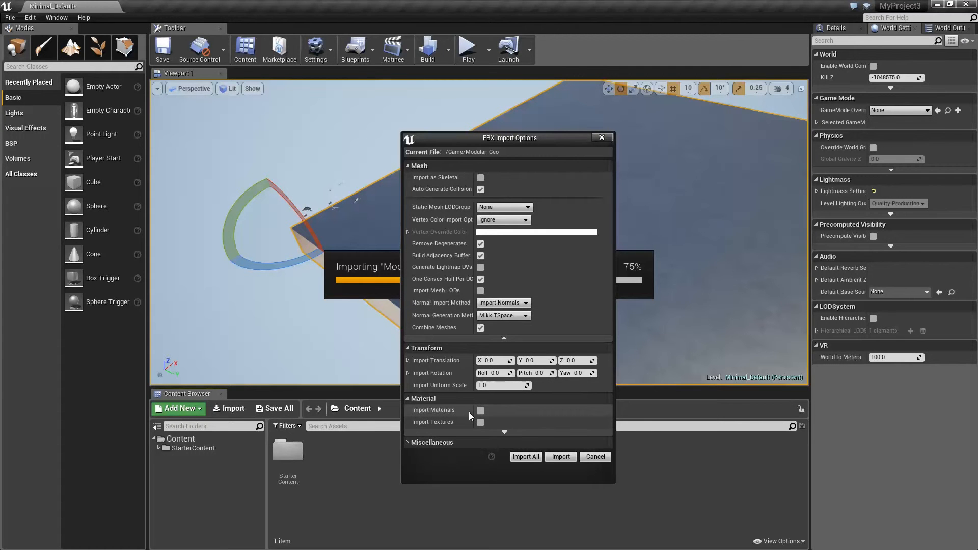
left_click(533, 457)
Step: Place the Modular_Geo mesh on the floor and focus the view on it
left_click(378, 479)
left_click(329, 453)
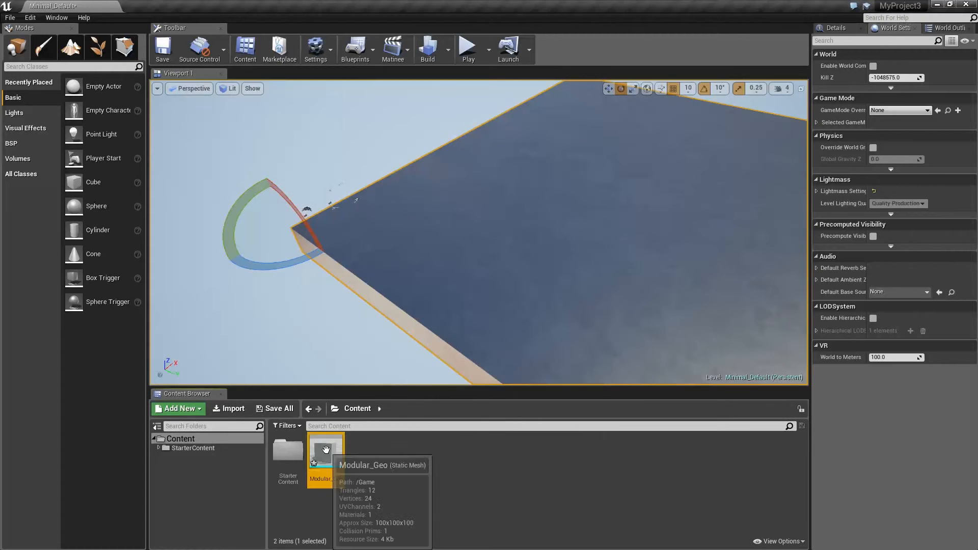
right_click(328, 453)
left_click(356, 461)
left_click(327, 455)
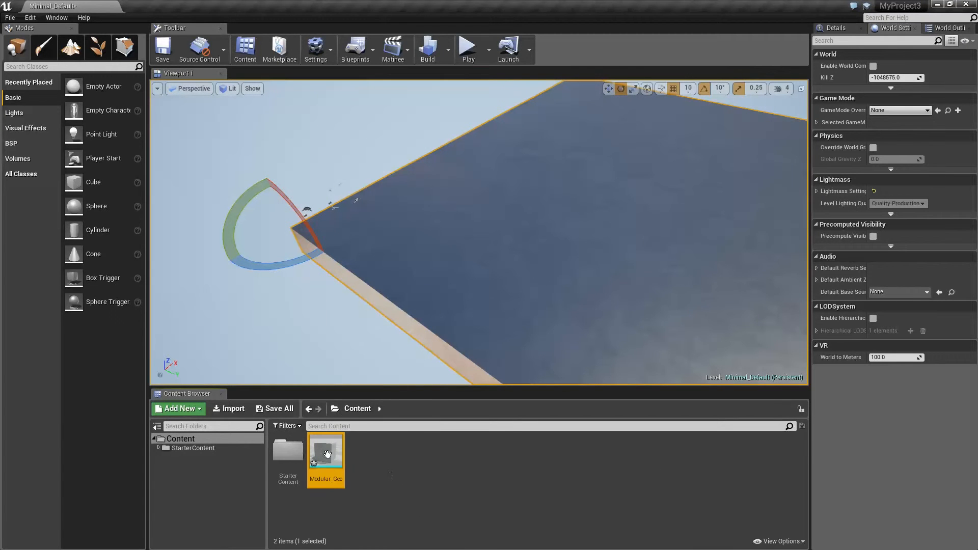
left_click_drag(323, 463, 415, 220)
key("f")
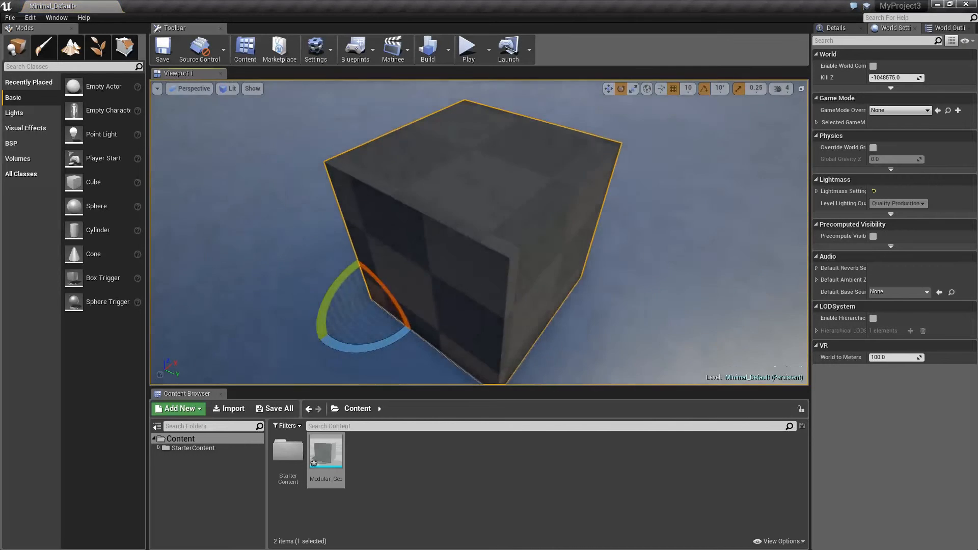
Step: Inspect the placed cube from farther away and delete it from the level
scroll(586, 212, "down", 6)
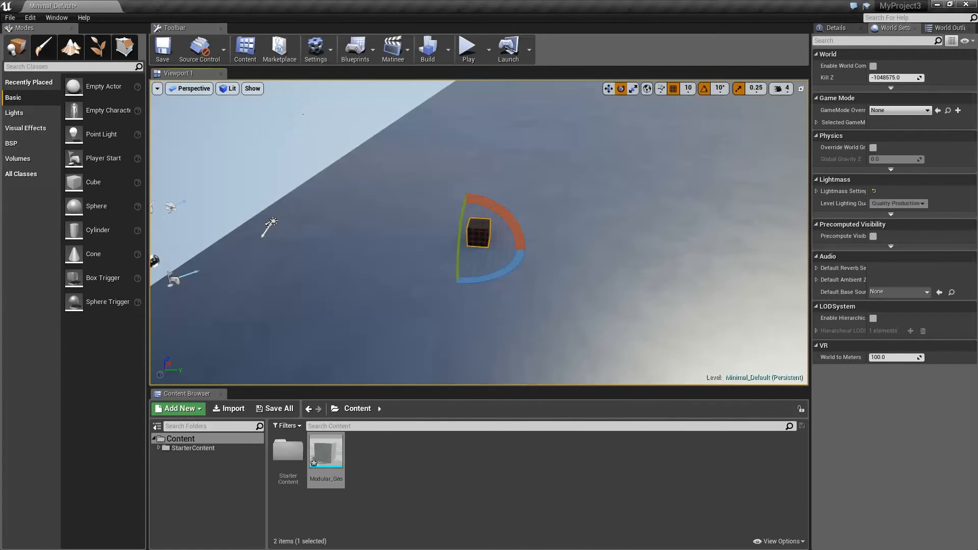
left_click_drag(291, 112, 401, 232, "alt")
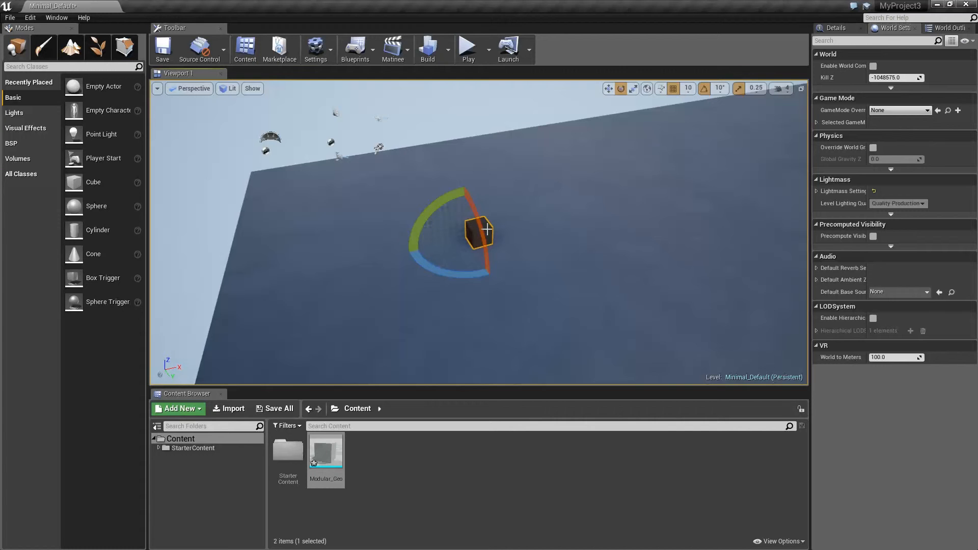
key("w")
middle_click_drag(439, 235, 486, 212, "alt")
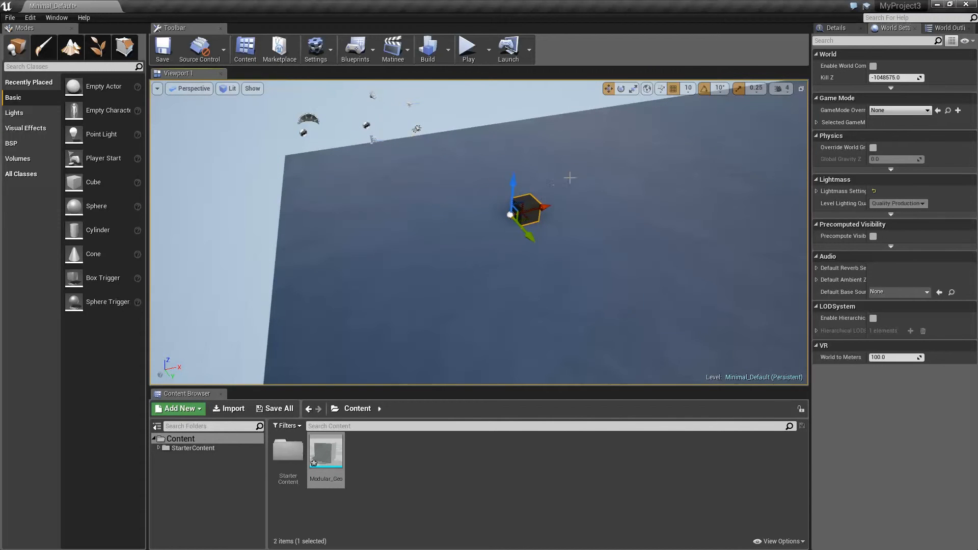
key("Delete")
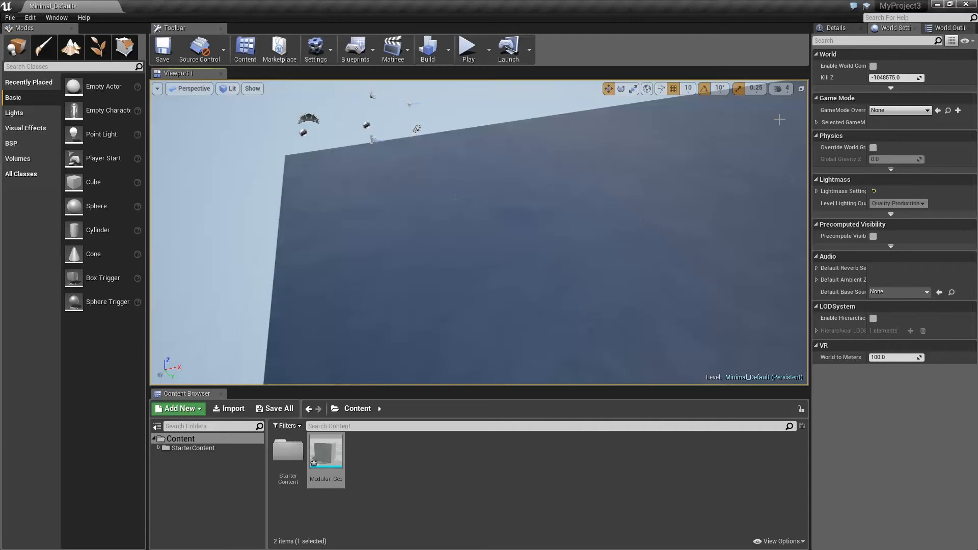
Step: Set the position grid snap size to 100 and place the Modular_Geo mesh on the floor
left_click(689, 89)
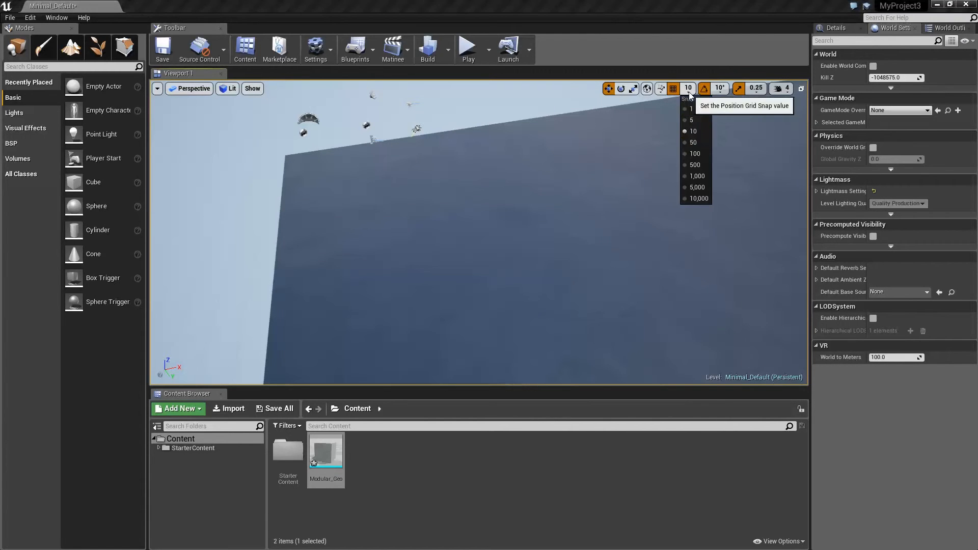
left_click(694, 154)
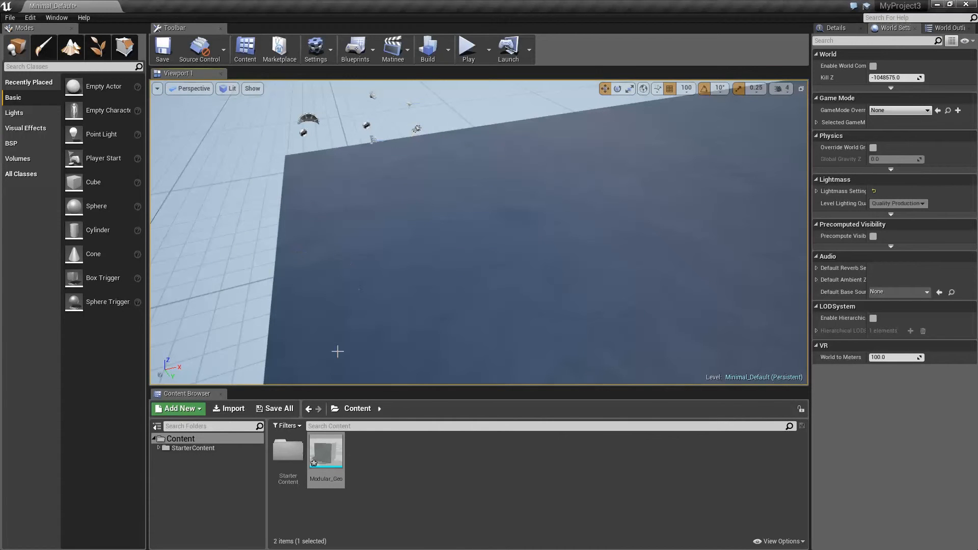
left_click_drag(326, 453, 318, 222)
Step: Move the placed cube across the floor to the edge of the slab along its X axis
left_click_drag(318, 222, 448, 199, "alt")
right_click_drag(448, 198, 482, 197)
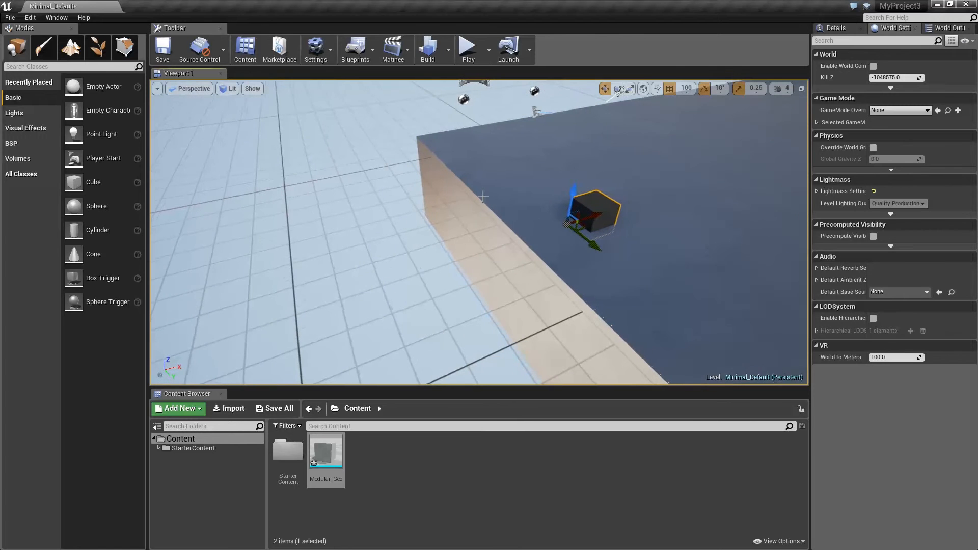
left_click_drag(602, 213, 550, 214)
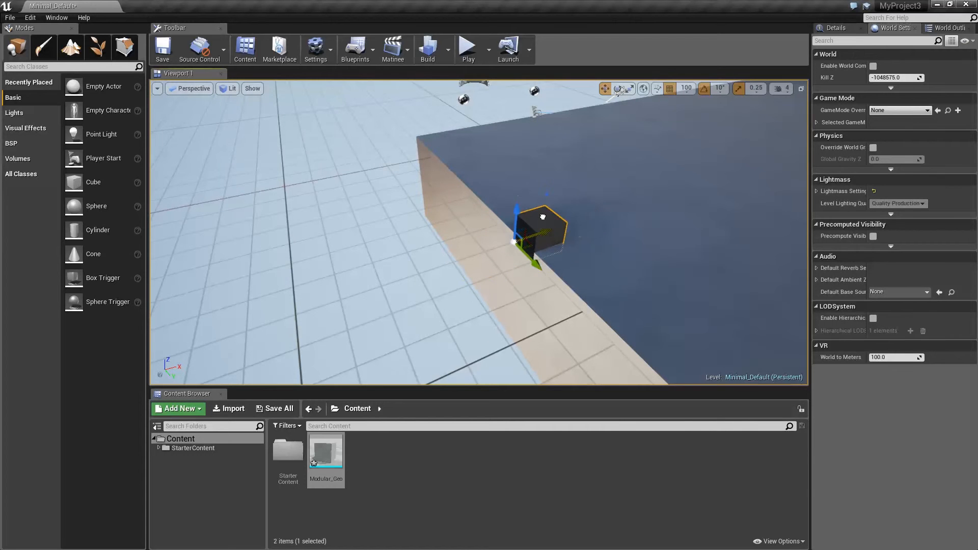
Step: Turn off position grid snapping and lower the floor slab slightly along its Z axis
left_click(504, 151)
right_click_drag(430, 134, 400, 112)
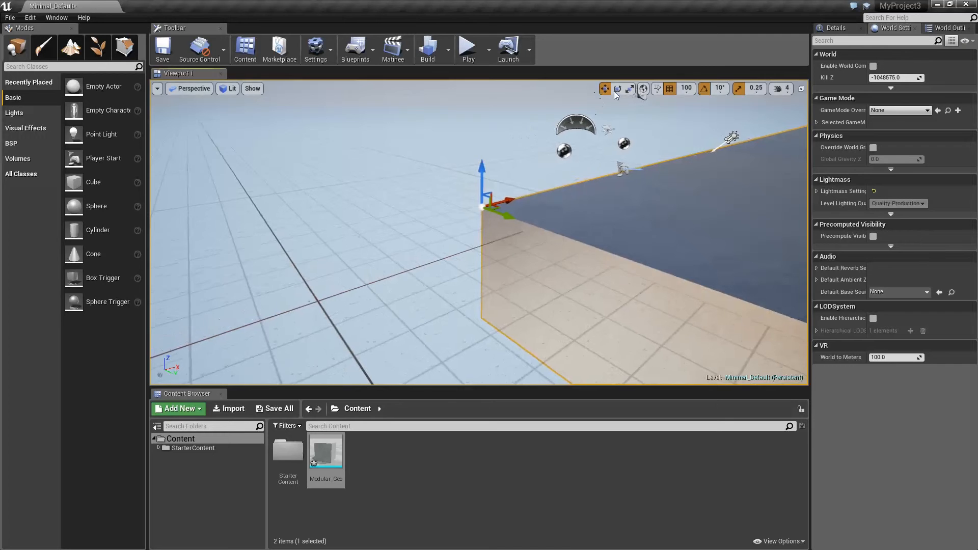
left_click(669, 89)
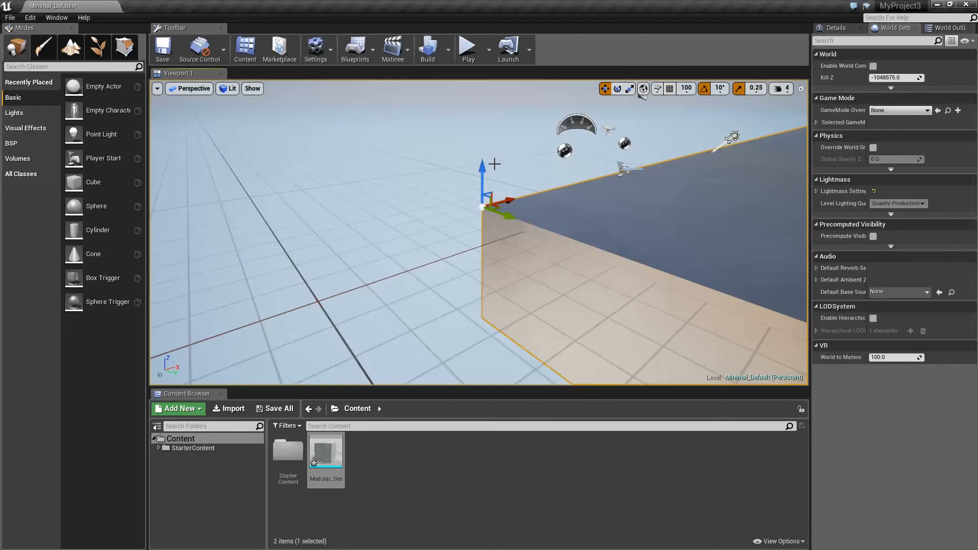
left_click_drag(485, 165, 483, 174)
right_click_drag(502, 178, 505, 181)
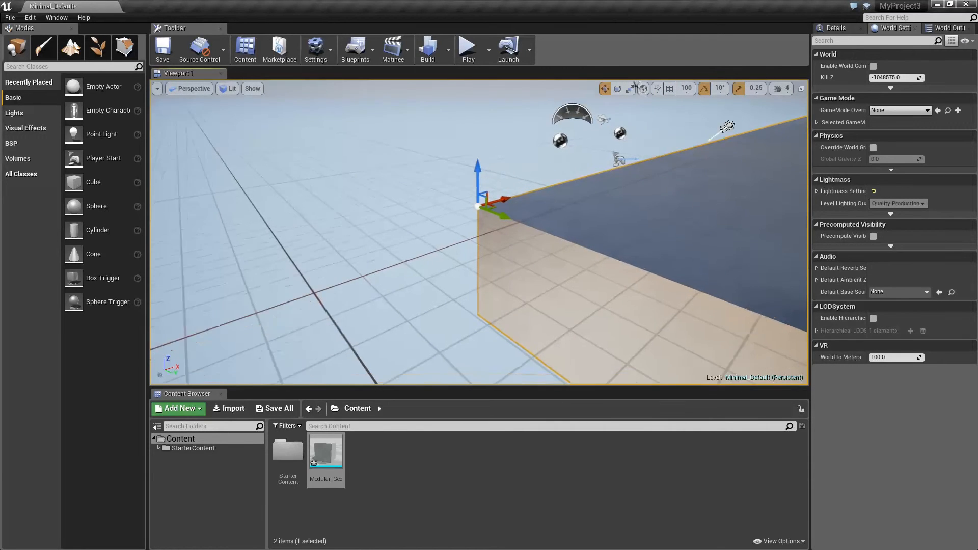
Step: Turn position grid snapping back on and duplicate the cube along its X axis into a short row on the slab
left_click(671, 89)
right_click_drag(657, 122, 702, 137)
left_click(629, 241)
right_click_drag(628, 240, 703, 225)
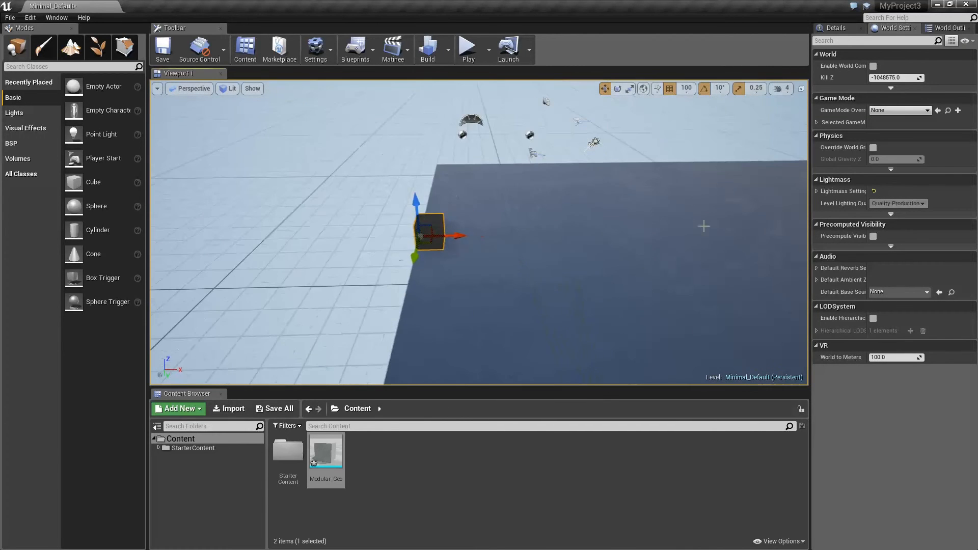
left_click_drag(460, 235, 681, 227)
Step: Select the adjoining cubes in the row and duplicate them together along the X axis to lengthen the row
left_click(562, 230)
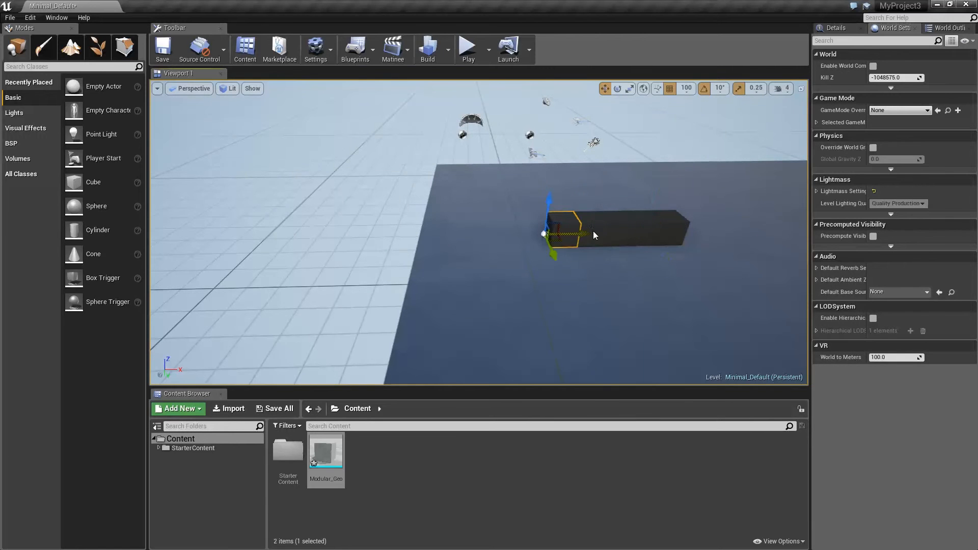
left_click(591, 230, "ctrl")
left_click(618, 229, "ctrl")
left_click(644, 229, "ctrl")
left_click(671, 230, "ctrl")
left_click_drag(671, 230, 794, 214, "alt")
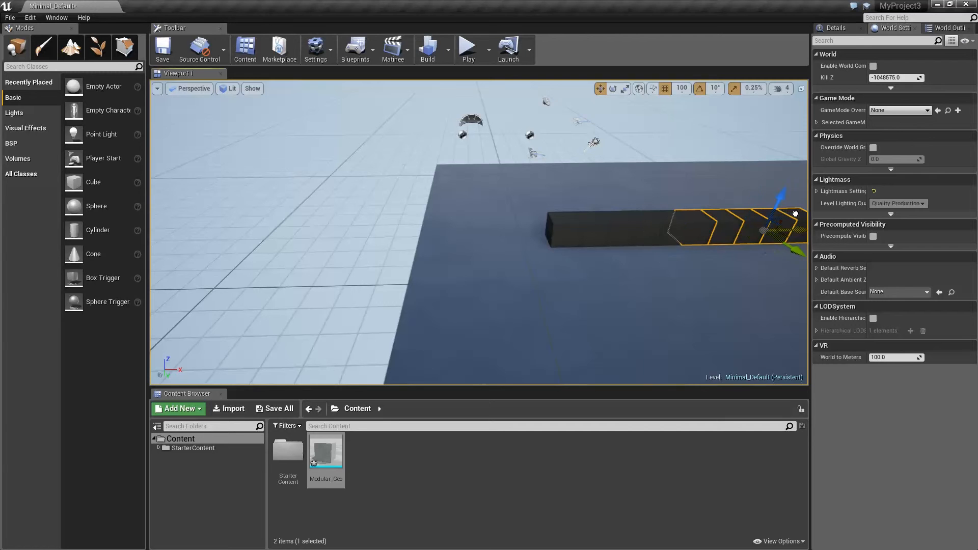
middle_click_drag(696, 214, 715, 203)
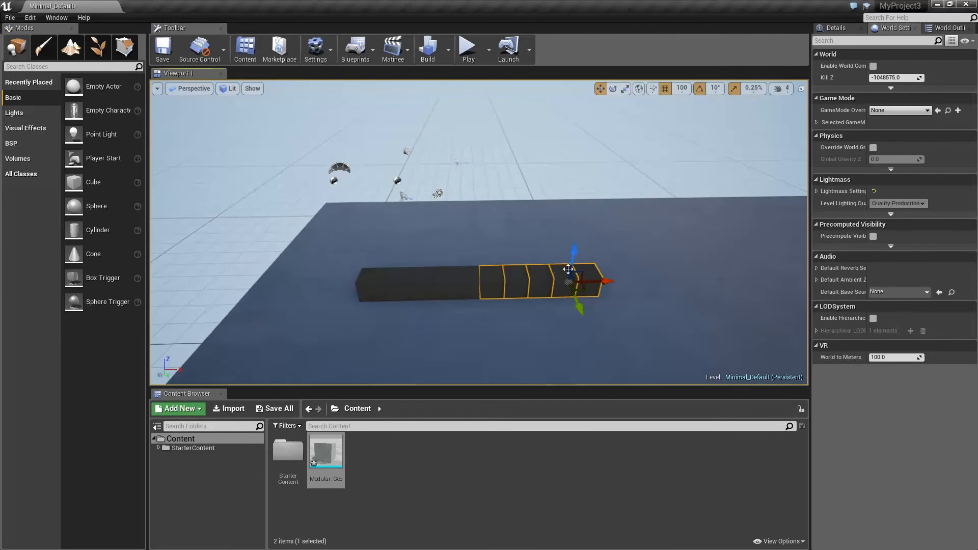
Step: Add the remaining cubes of the row to the selection and duplicate them along X to extend the row further
left_click(458, 285, "ctrl")
left_click(442, 285, "ctrl")
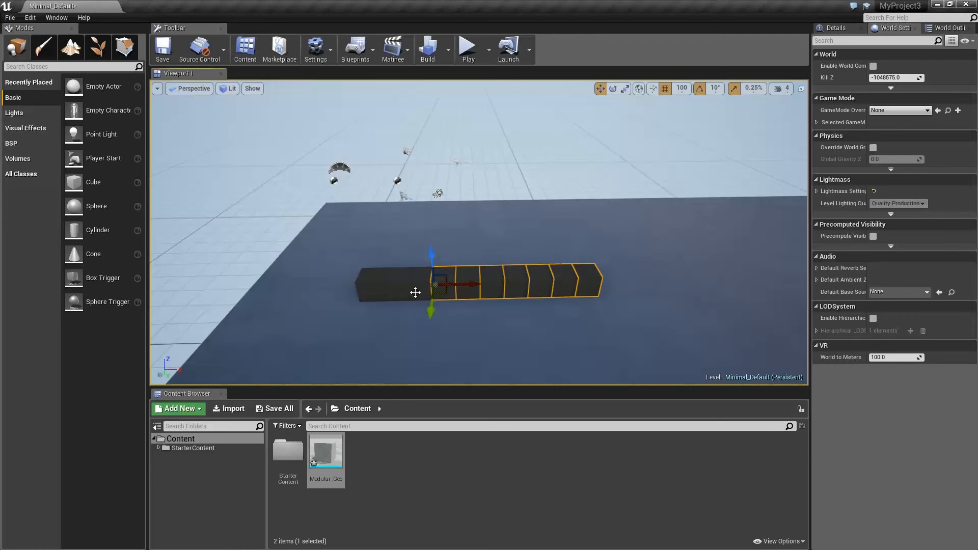
left_click(415, 292, "ctrl")
left_click(388, 291, "ctrl")
left_click(373, 292, "ctrl")
left_click_drag(394, 288, 438, 294, "alt")
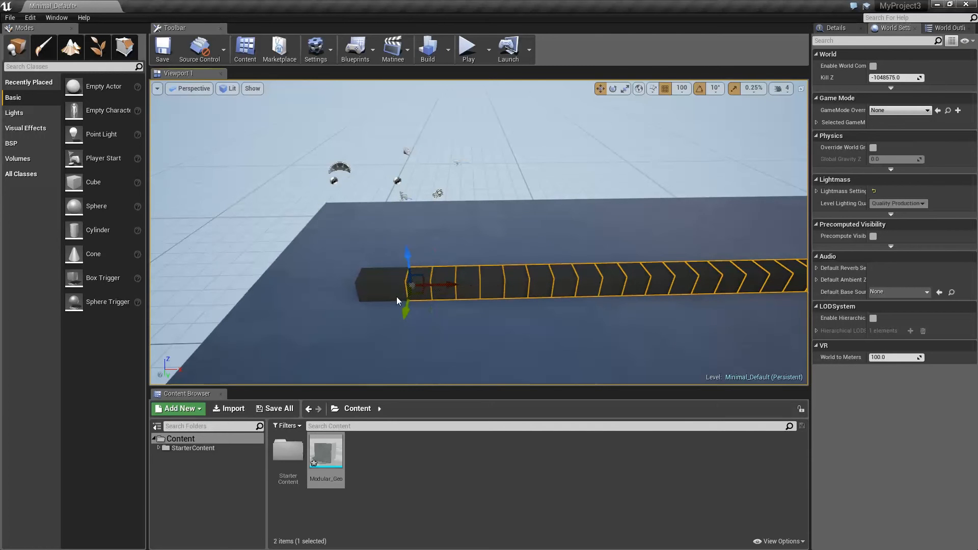
Step: Select the entire row of cubes and duplicate it upward along Z to build a wall several cubes high
left_click(369, 299, "ctrl")
left_click_drag(370, 299, 392, 261, "alt")
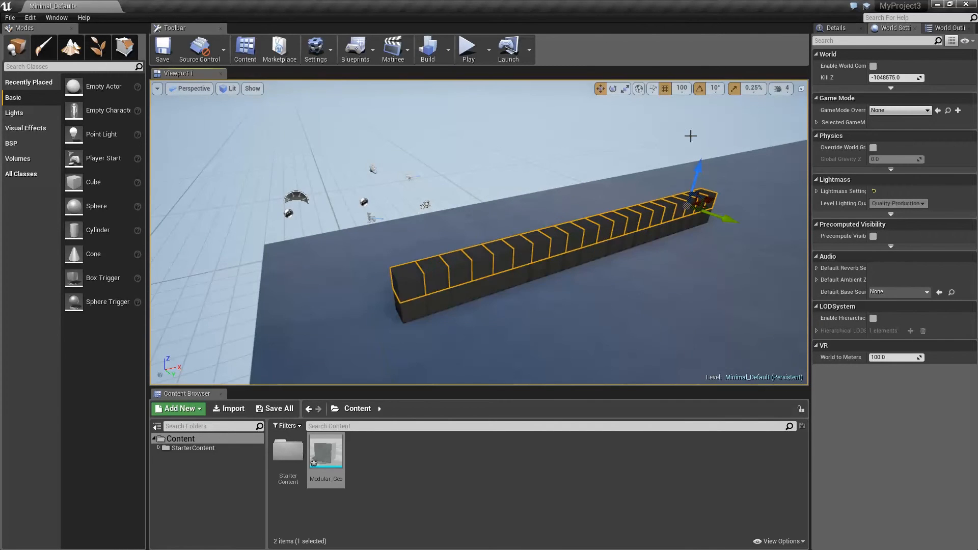
left_click_drag(701, 156, 705, 136, "alt")
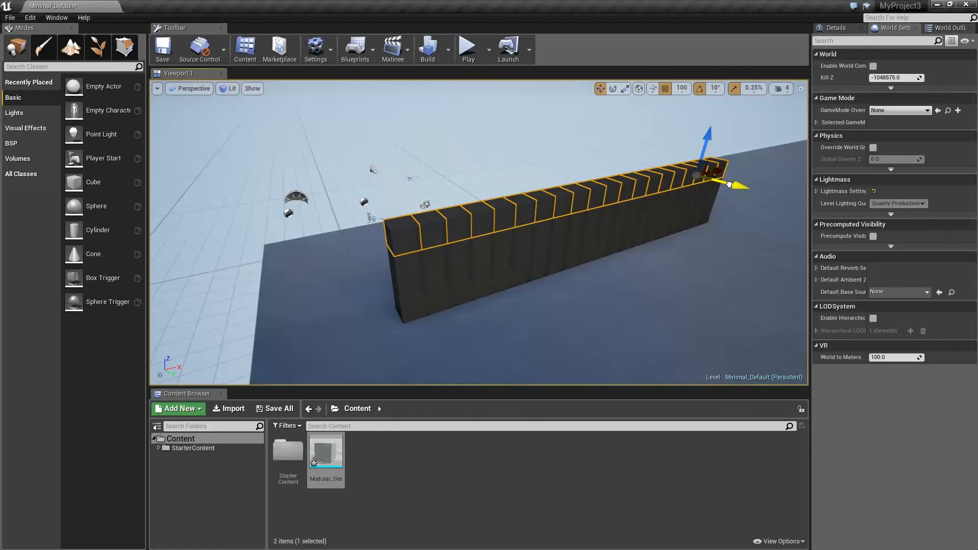
Step: Duplicate the wall's top row sideways along the Y axis to form a flat roof
left_click_drag(729, 184, 714, 180, "alt")
right_click_drag(498, 209, 568, 198)
left_click_drag(599, 202, 541, 198, "alt")
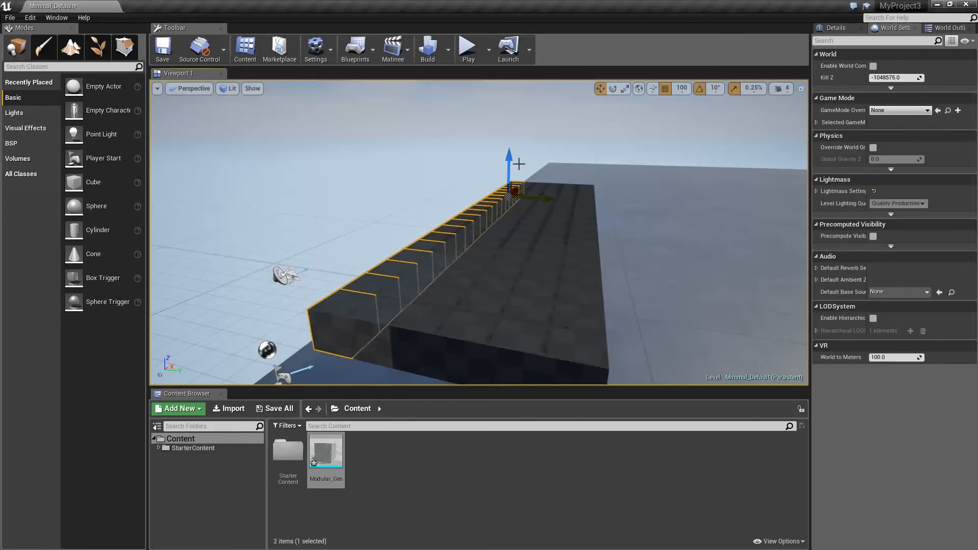
Step: Duplicate the roof's outer row downward into an opposite wall, and its bottom row across Y into a floor
left_click_drag(510, 154, 508, 198)
right_click_drag(457, 251, 463, 208)
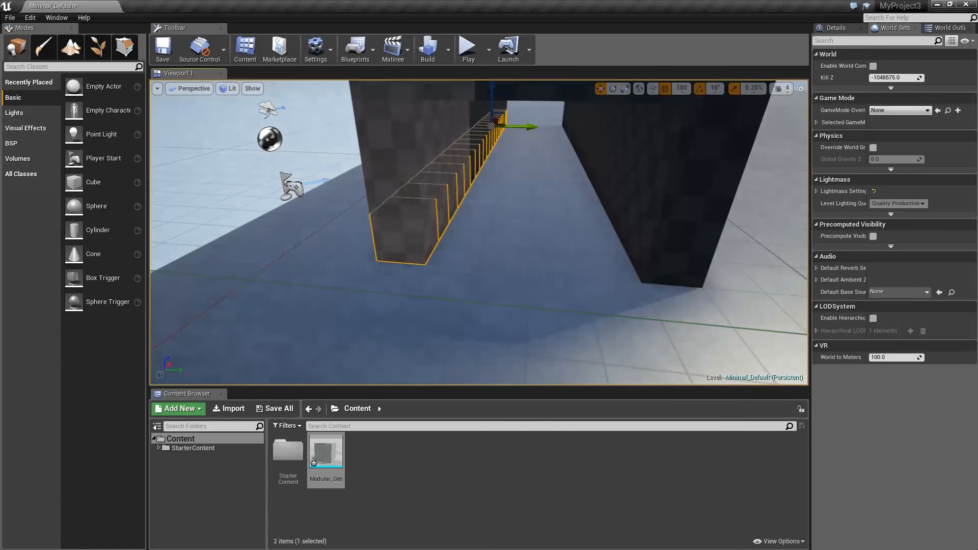
left_click_drag(533, 129, 585, 126)
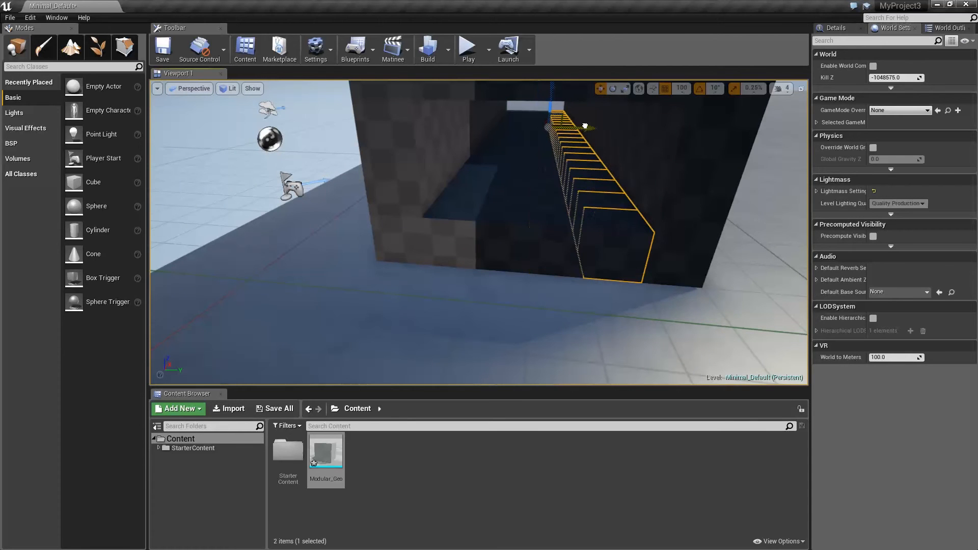
Step: Check the tunnel's height, and undo the floor, opposite wall and roof duplications back to the single wall
right_click_drag(599, 225, 463, 170)
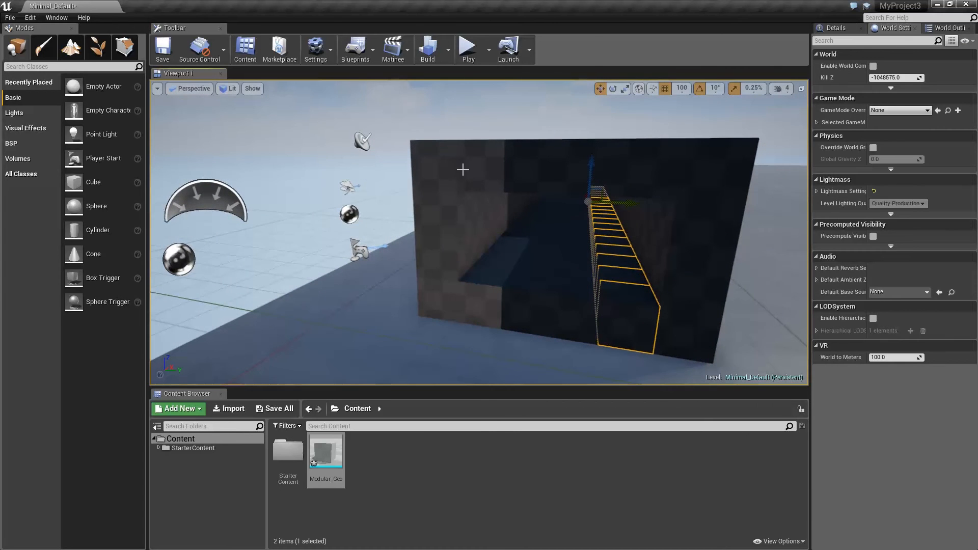
right_click_drag(511, 229, 522, 170)
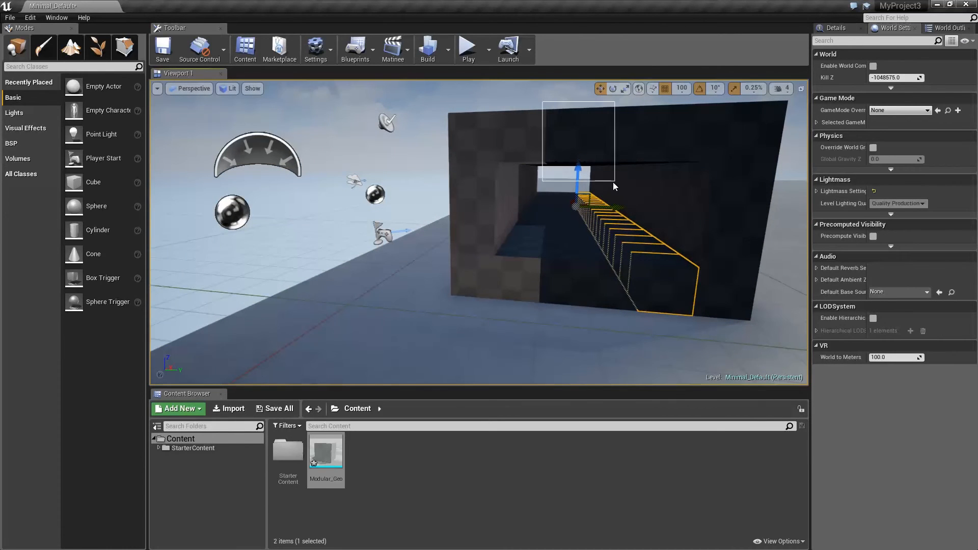
left_click_drag(613, 182, 590, 179, "ctrl+alt")
right_click_drag(599, 180, 652, 196)
key("ctrl+z")
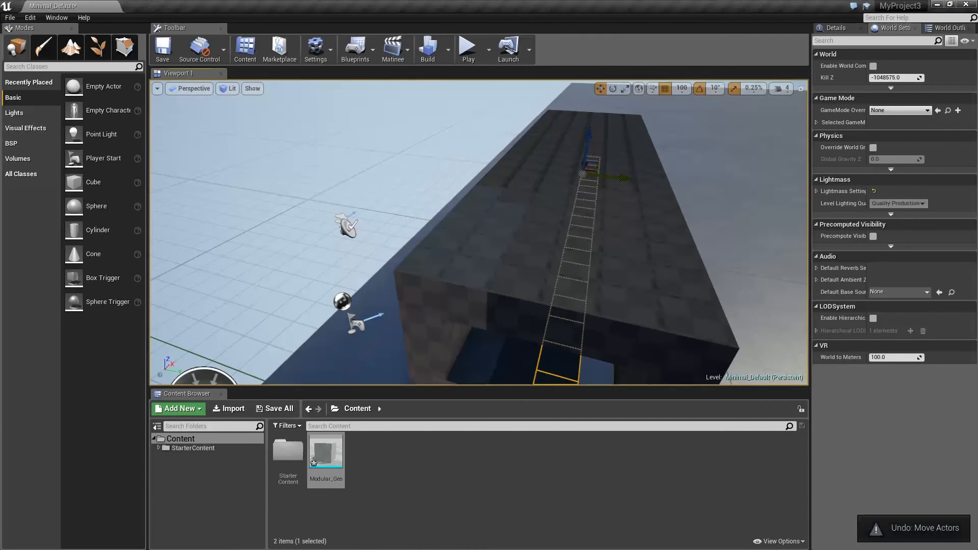
middle_click_drag(627, 254, 628, 246)
key("ctrl+z")
key("ctrl+z")
key("ctrl+z")
key("ctrl+z")
key("ctrl+z")
key("ctrl+z")
key("ctrl+z")
key("ctrl+z")
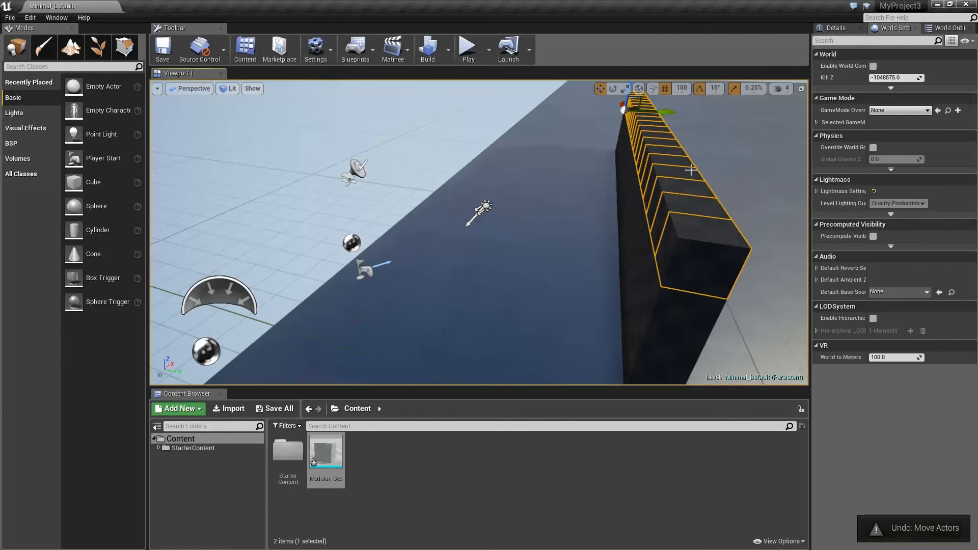
Step: Duplicate the wall's top row upward along Z to make the wall taller, undoing the surplus row
scroll(687, 171, "down", 5)
middle_click_drag(647, 143, 601, 109)
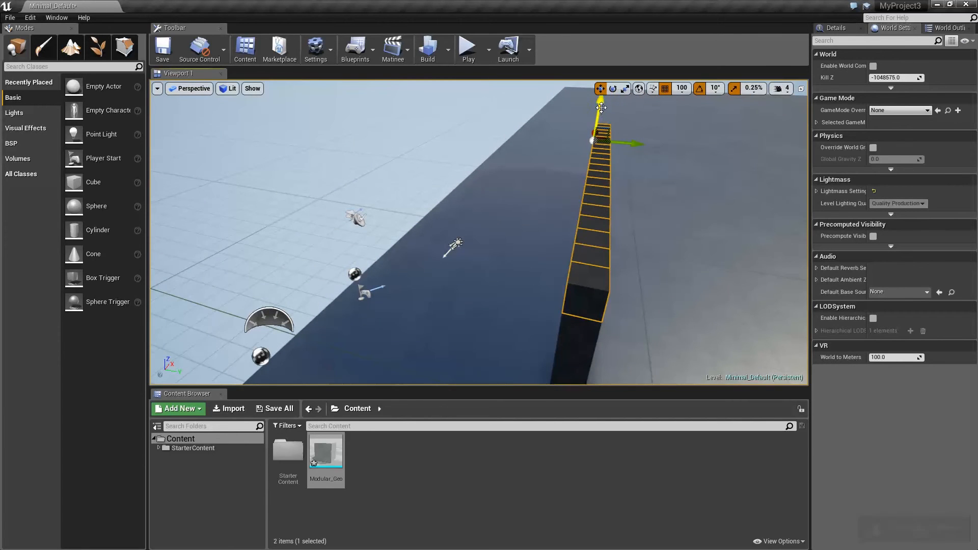
left_click_drag(601, 97, 603, 86)
key("ctrl+z")
right_click_drag(571, 254, 584, 220)
key("d")
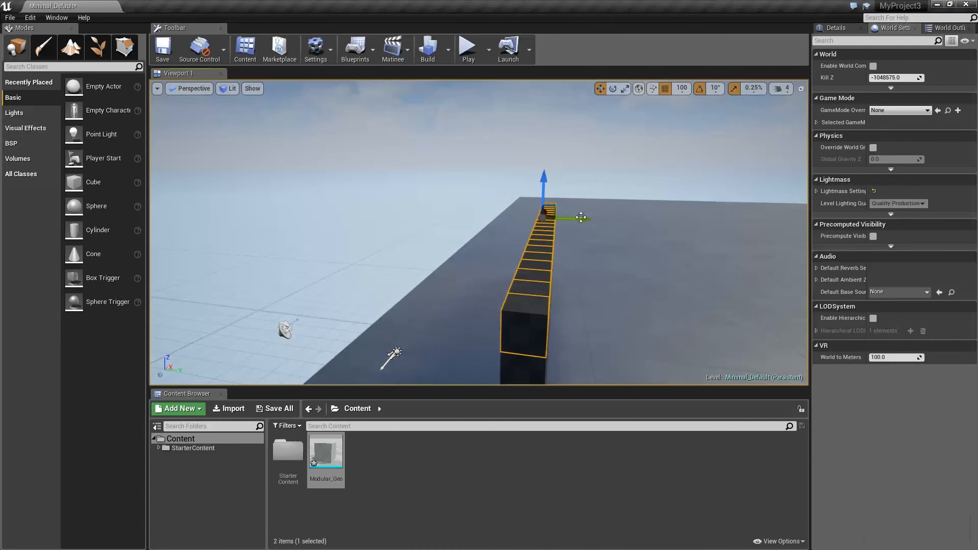
Step: Duplicate the top row along Y into a roof and its outer row down along Z into the opposite wall
left_click_drag(582, 220, 506, 218, "alt")
key("ctrl+z")
left_click_drag(468, 178, 467, 218, "alt")
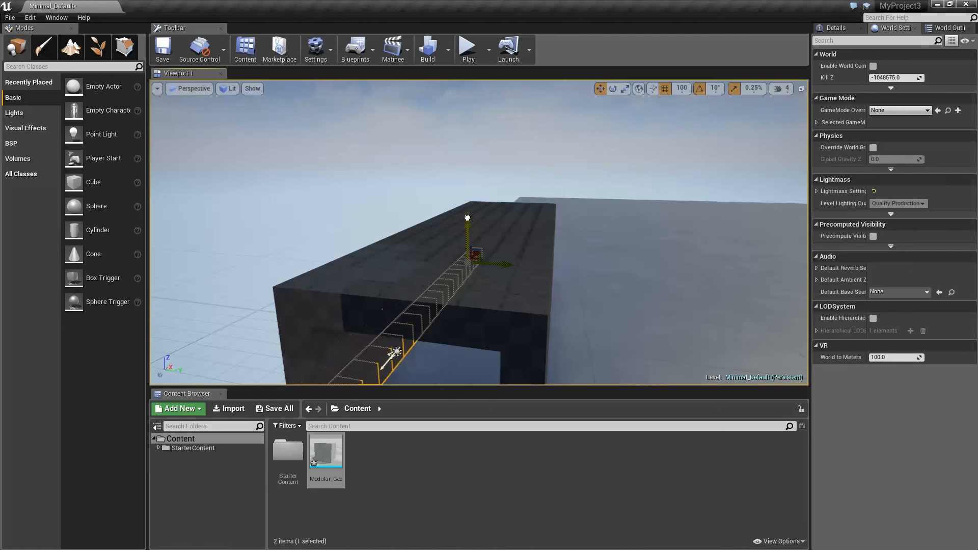
mouse_move(450, 140)
right_mouse_down()
mouse_move(408, 225)
mouse_move(451, 141)
right_mouse_up()
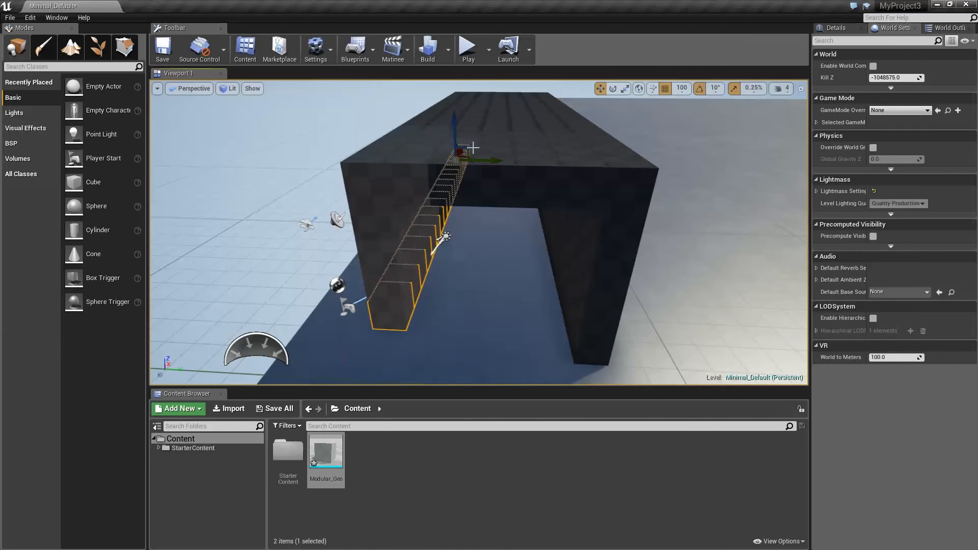
left_click_drag(454, 126, 452, 132, "alt")
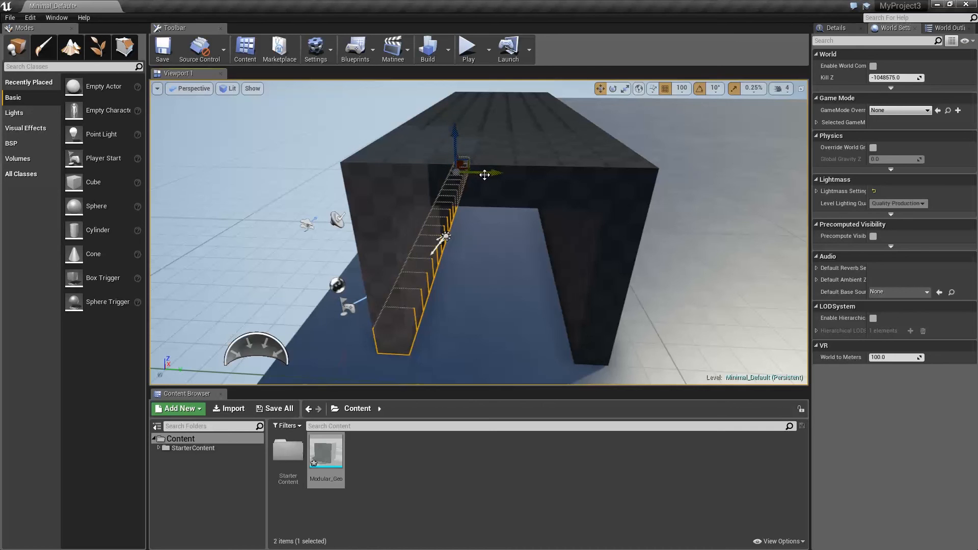
Step: Duplicate the opposite wall's bottom row across the Y axis to fill in the corridor floor
left_click_drag(485, 175, 554, 172, "alt")
key("w")
mouse_move(494, 301)
right_mouse_down()
mouse_move(477, 307)
mouse_move(483, 300)
right_mouse_up()
Step: Play the level, walk through and around the cube corridor to examine its scale and collision, and stop playing
left_click(467, 47)
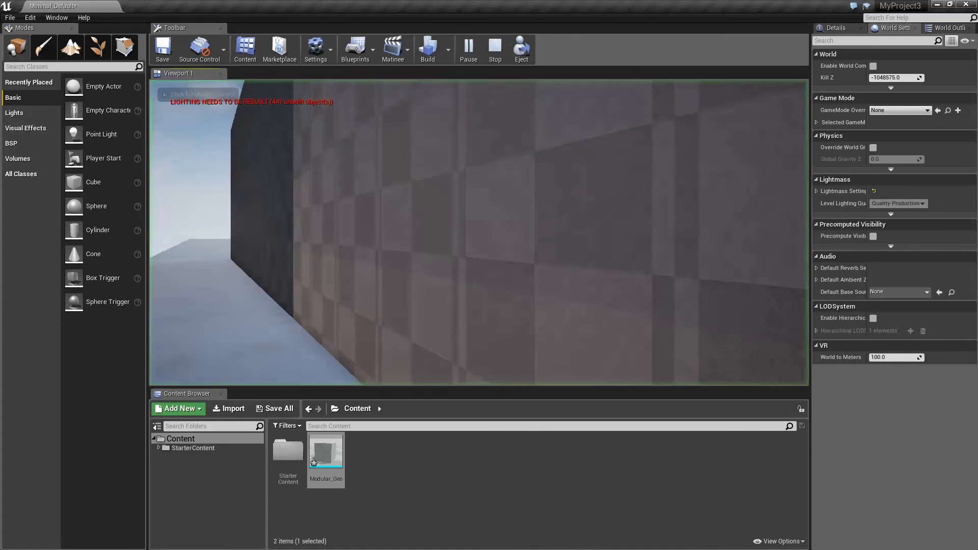
key("w")
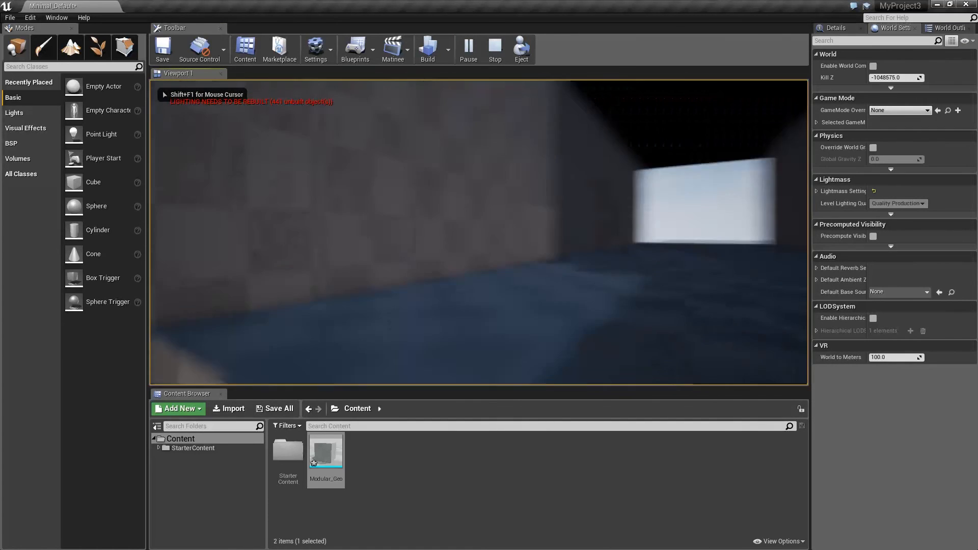
key("w")
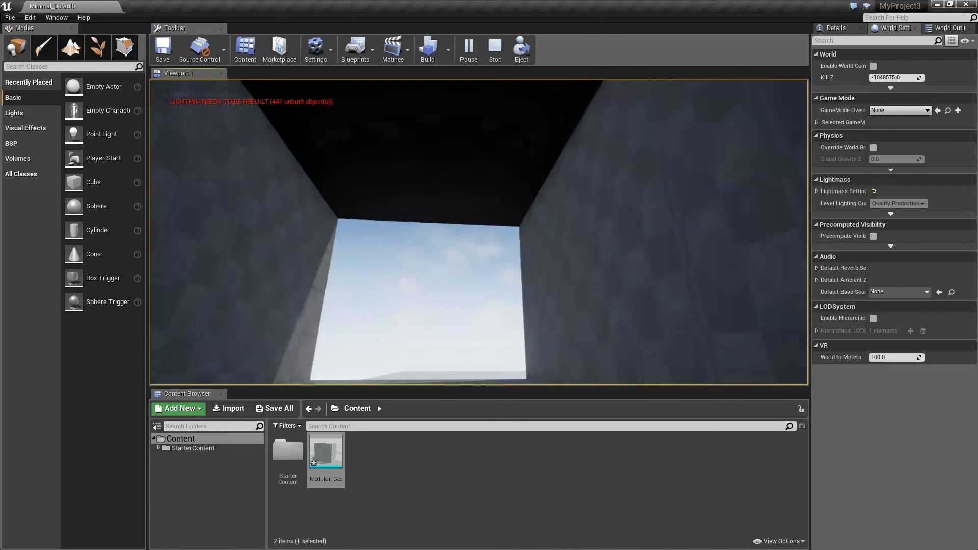
key("w")
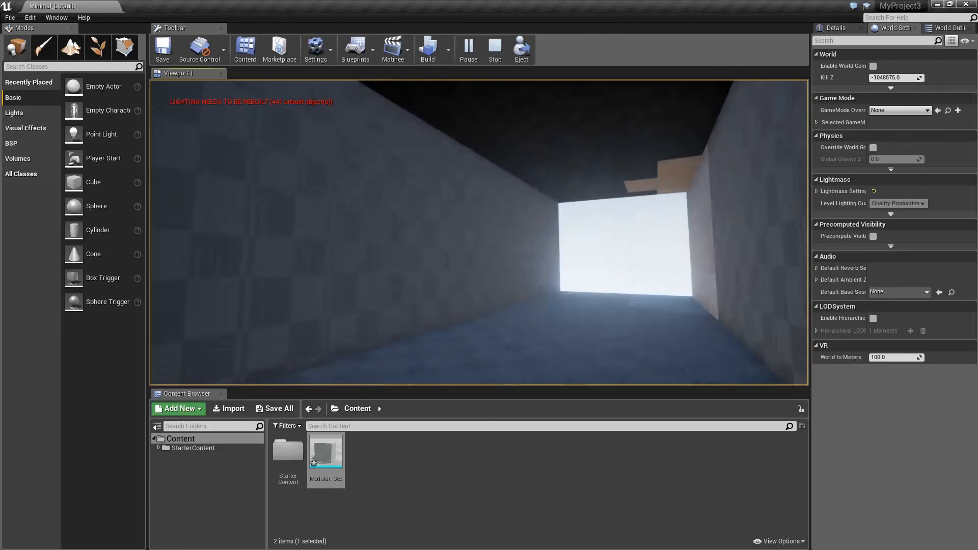
key("w")
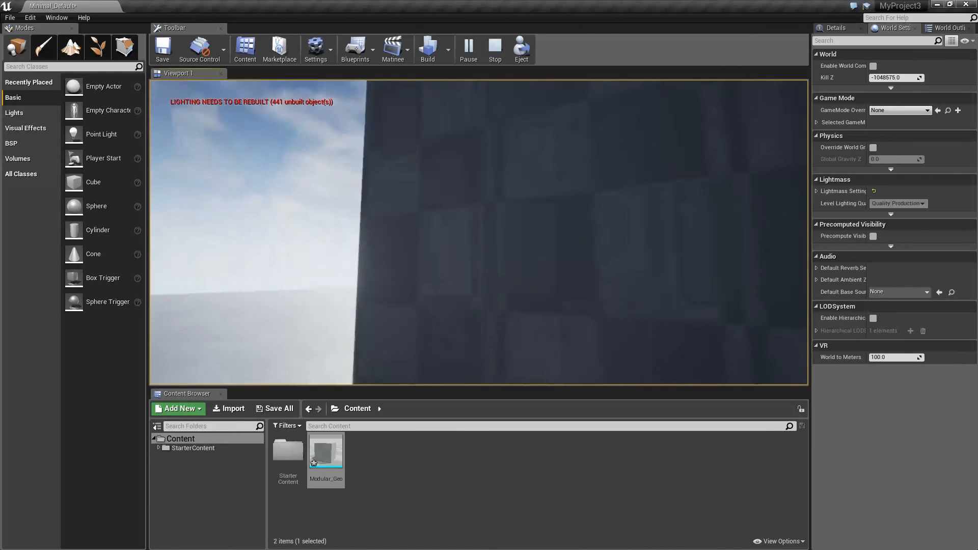
key("a")
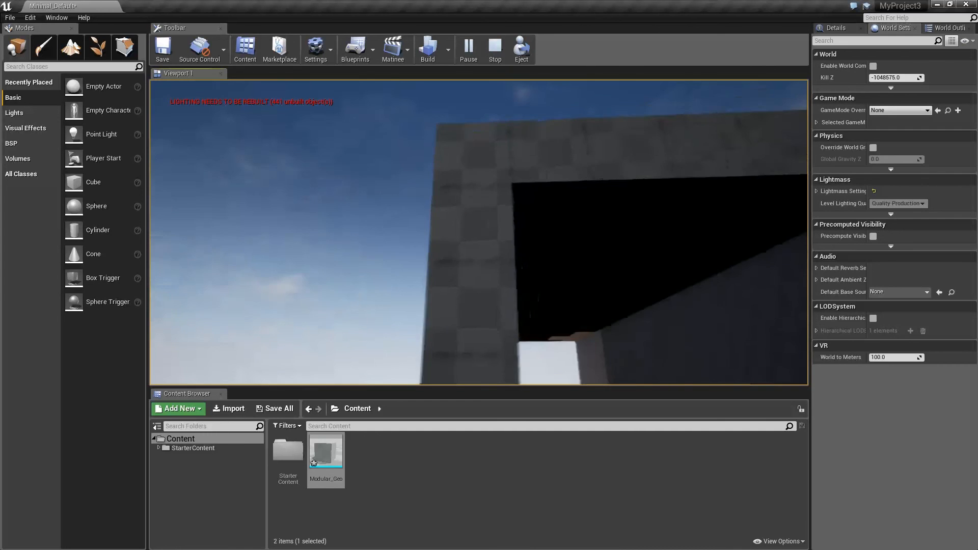
key("w")
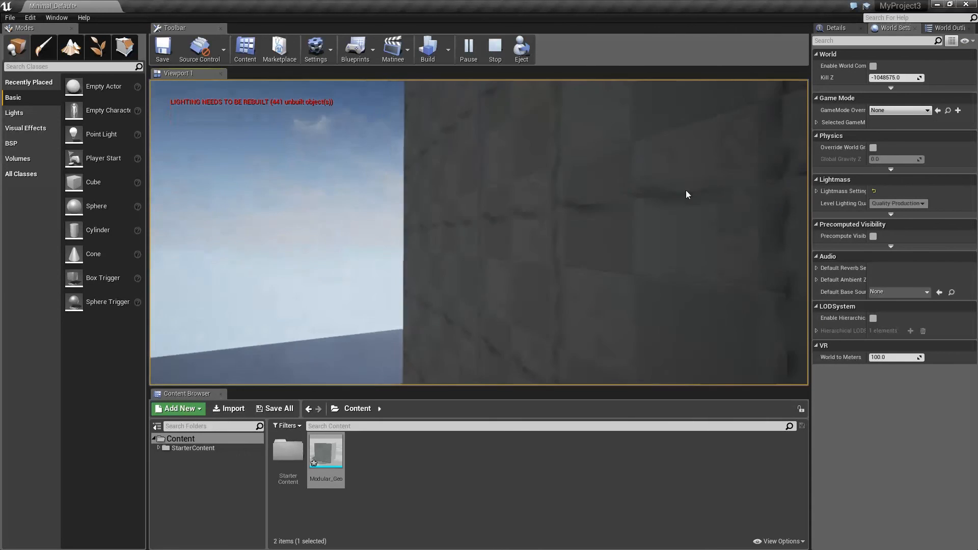
key("Escape")
Step: Open the Modular_Geo mesh in its editor and toggle the collision display to examine its simplified collision
mouse_move(589, 222)
right_mouse_down()
mouse_move(785, 237)
mouse_move(560, 225)
right_mouse_up()
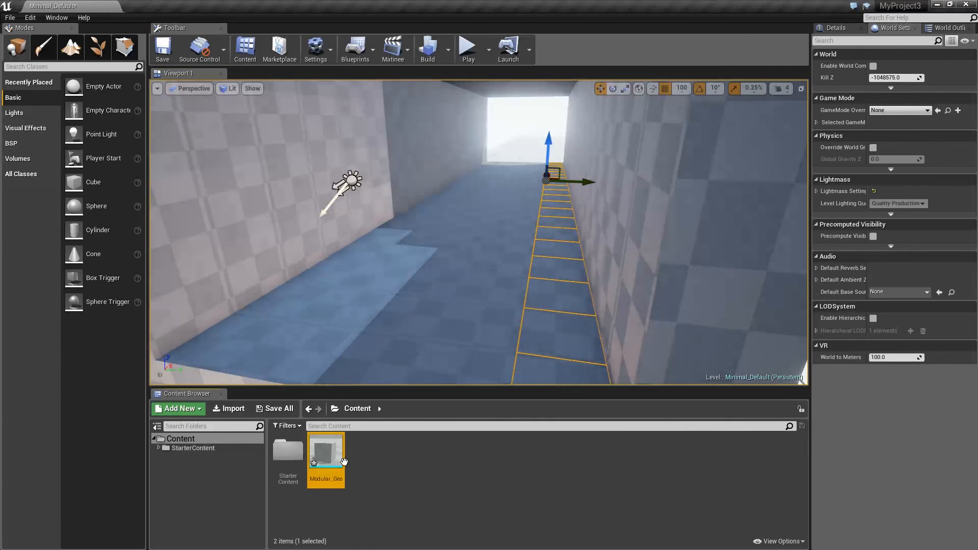
left_click_drag(977, 89, 360, 110)
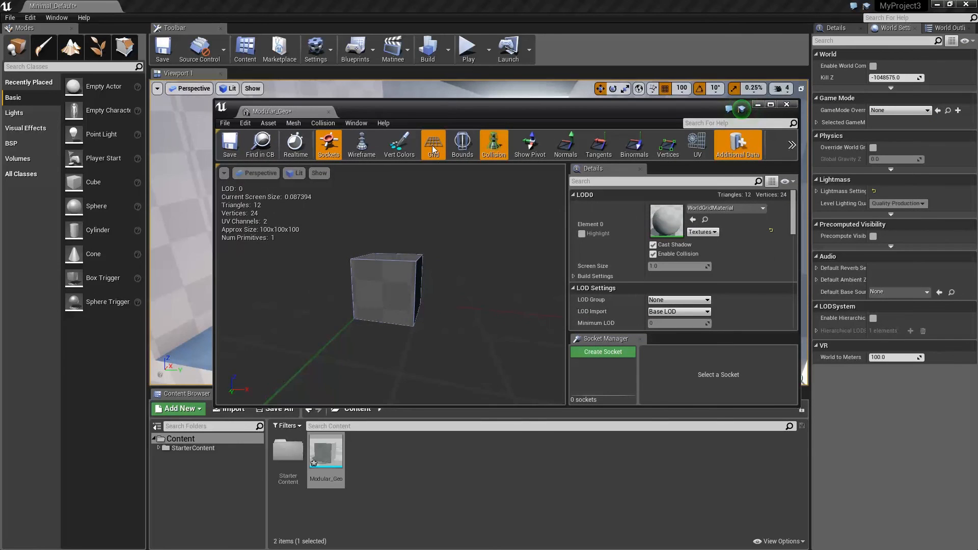
left_click(491, 146)
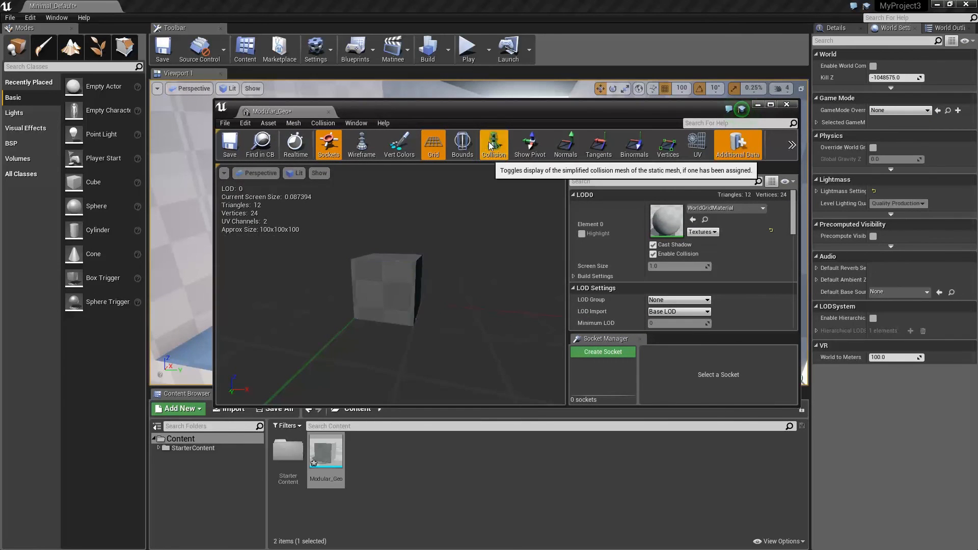
left_click(490, 146)
left_click(491, 147)
left_click(490, 146)
left_click(490, 147)
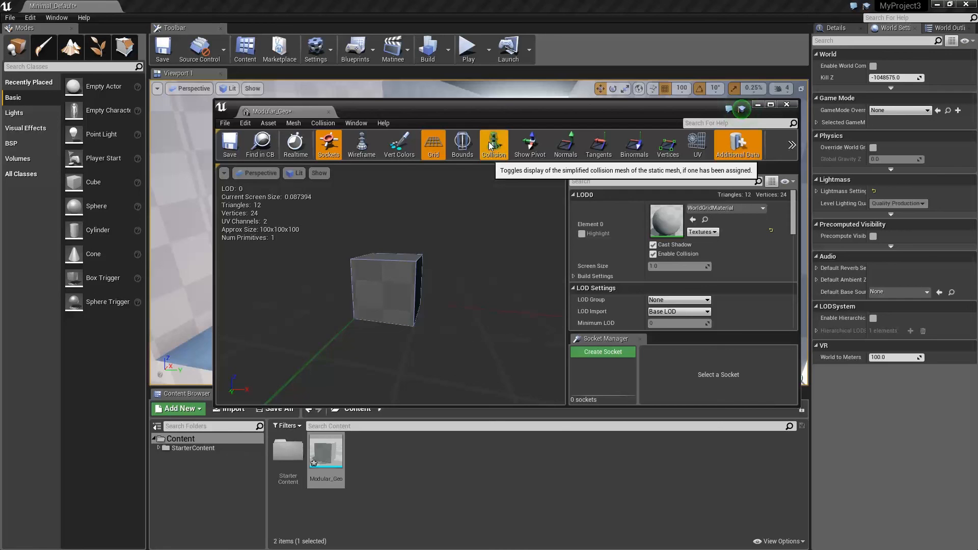
left_click(490, 147)
Step: Display the mesh's UV layout and switch it to UV Channel 1 to examine the second UV set
left_click(695, 144)
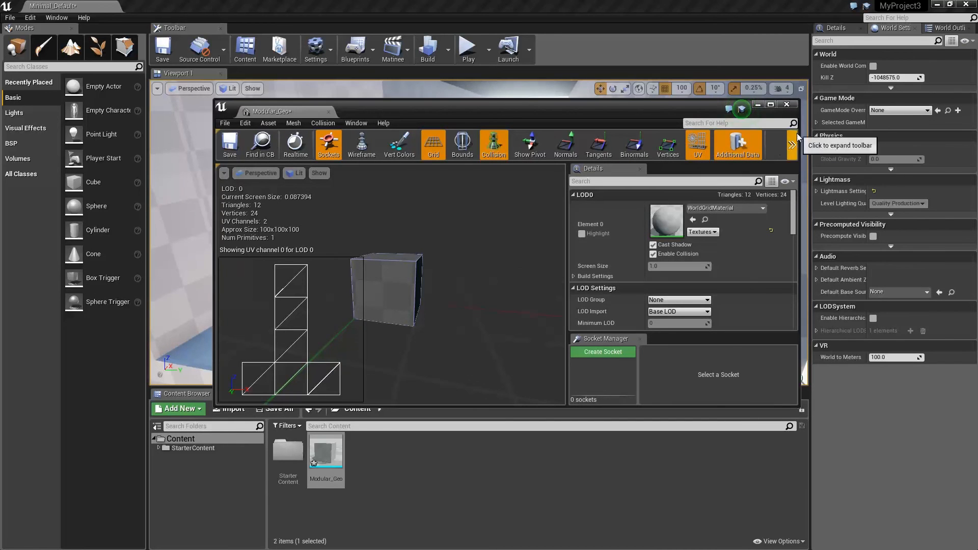
left_click_drag(799, 145, 879, 148)
left_click(810, 153)
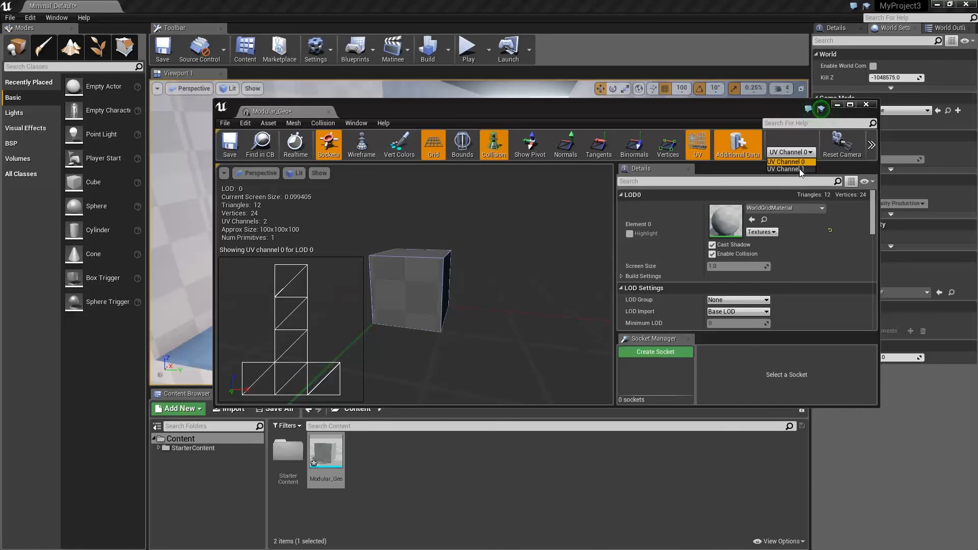
left_click(800, 172)
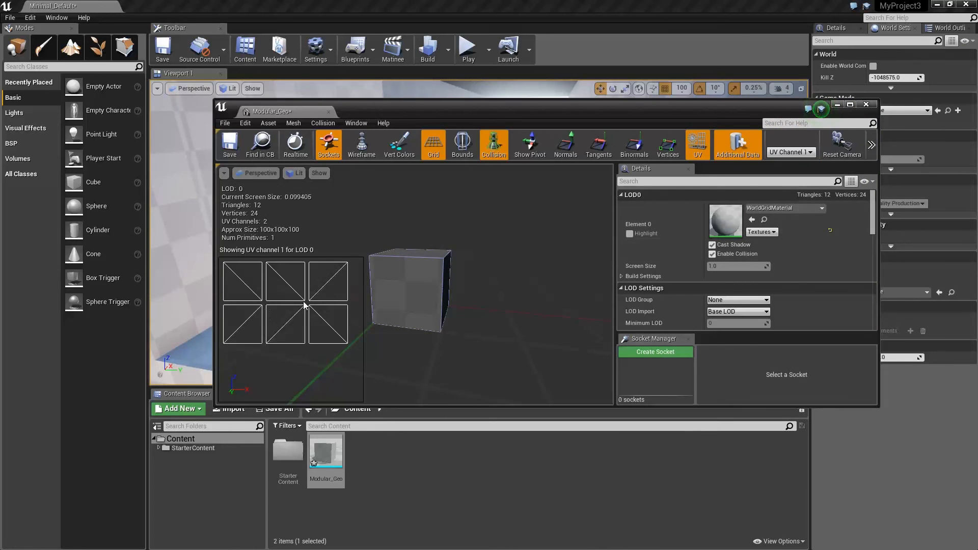
Step: Close the mesh editor and look at the corridor from outside its open end
left_click(871, 104)
right_click_drag(479, 232, 459, 244)
mouse_move(605, 207)
right_mouse_down()
mouse_move(596, 209)
mouse_move(605, 207)
right_mouse_up()
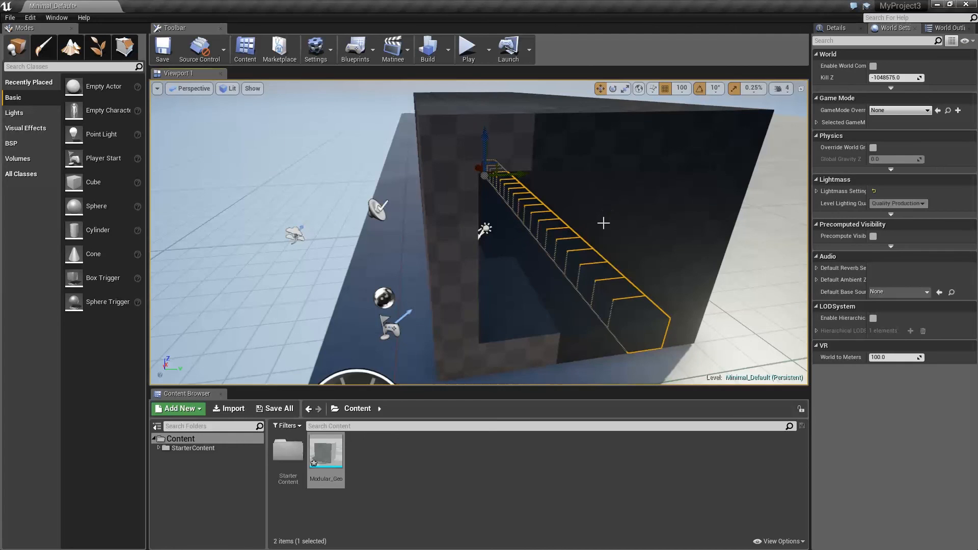